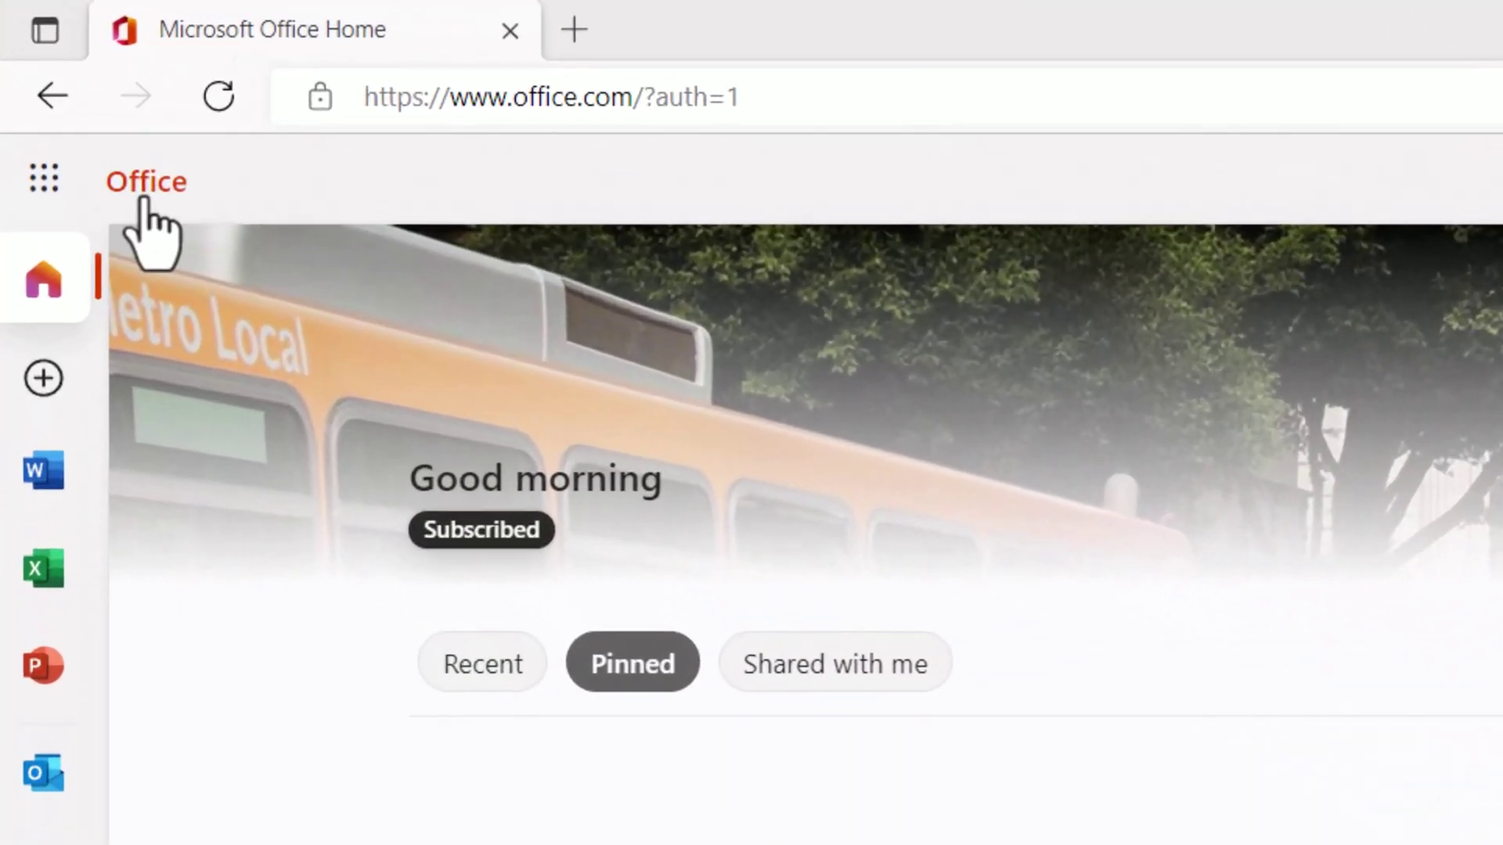
From the Microsoft 365 app list, launch Clipchamp and create a new untitled video.
click(45, 182)
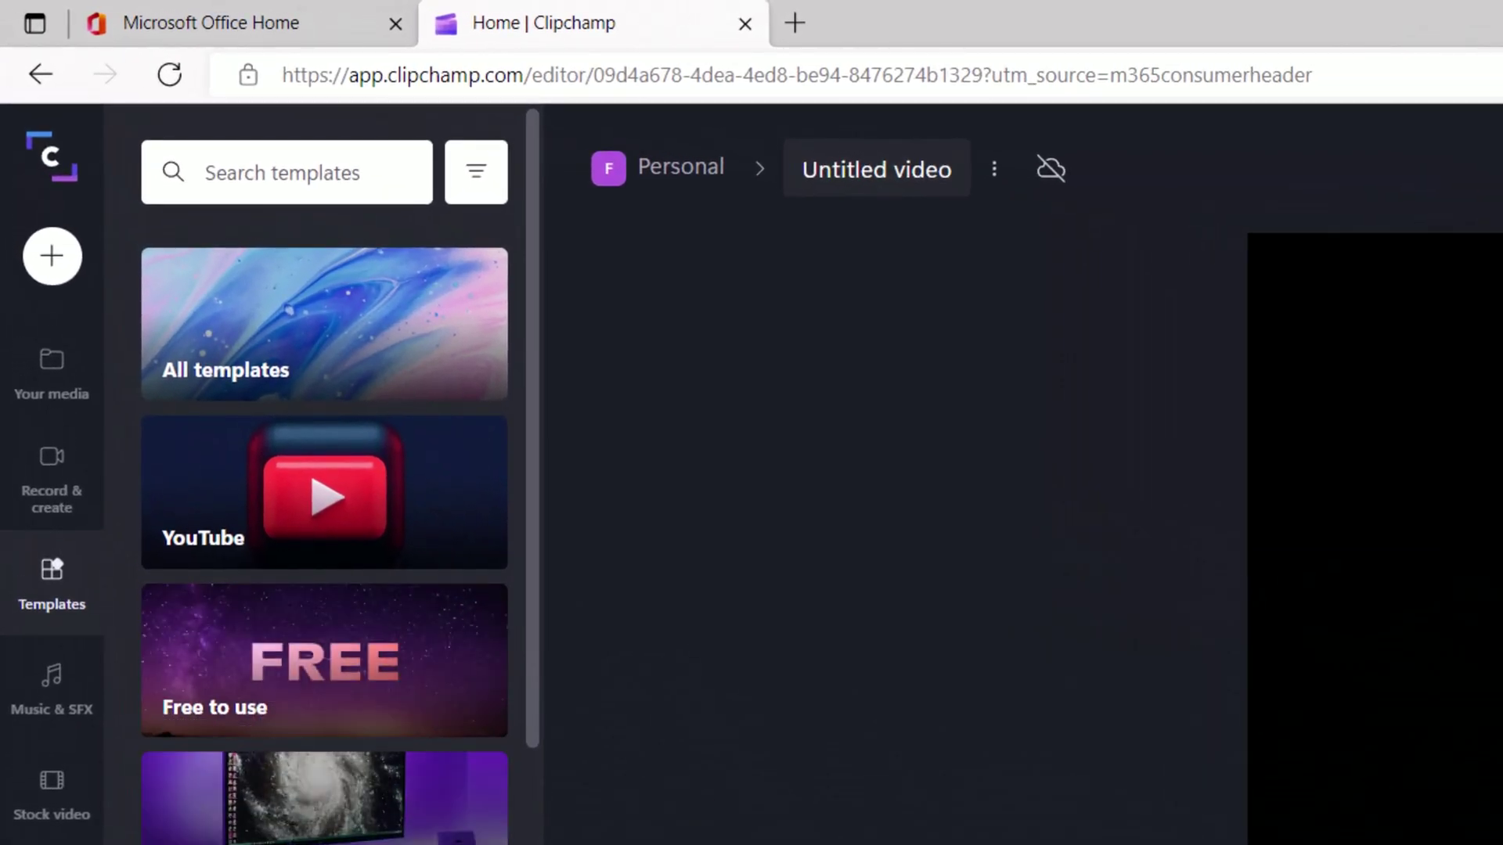
Browse Your media, Record & create, Templates and Music & SFX, stopping the A Day To Remember preview.
click(50, 384)
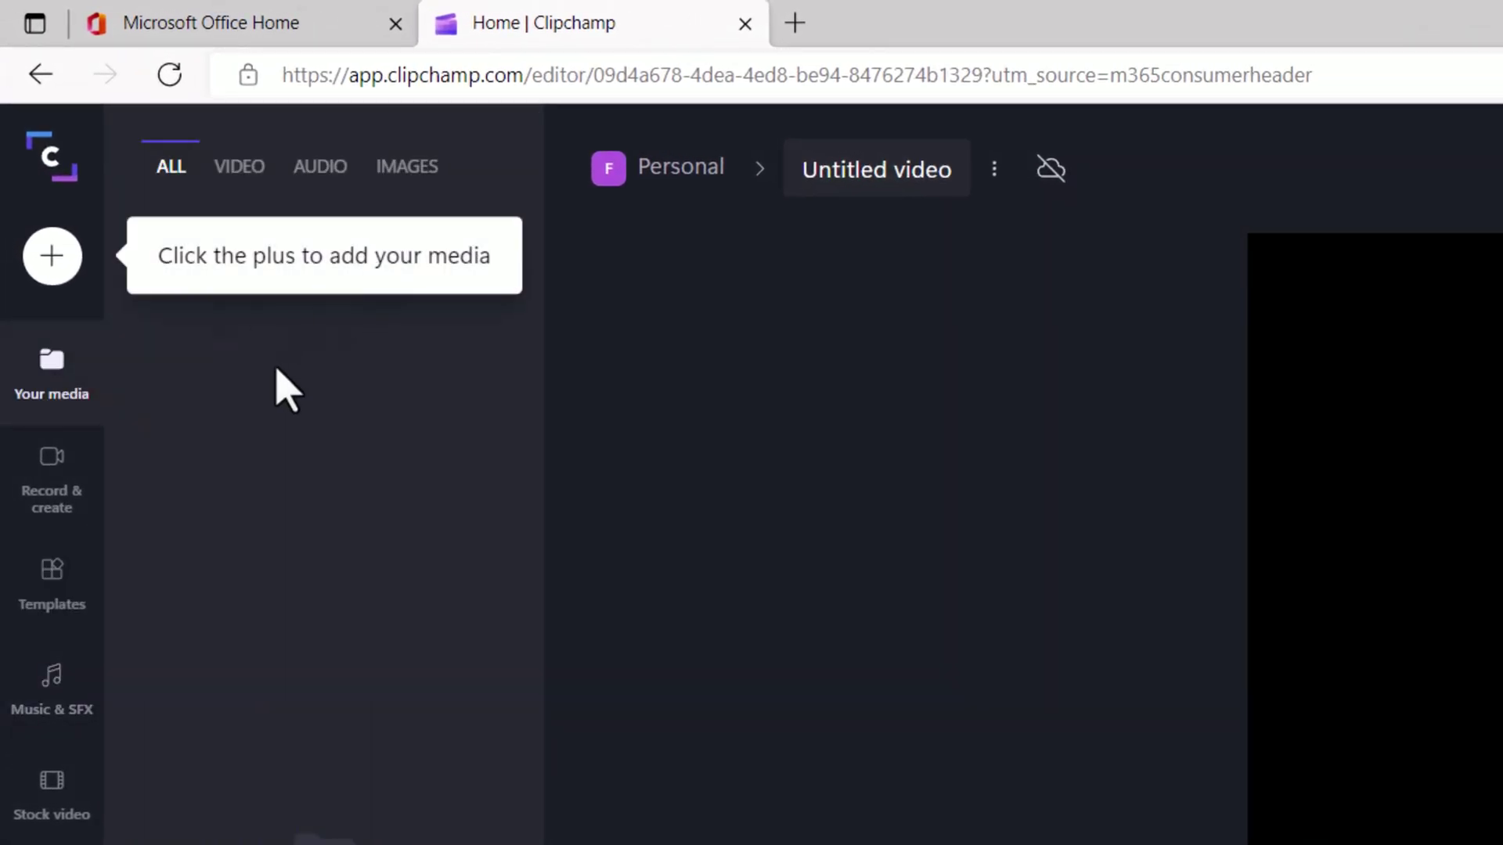
click(51, 477)
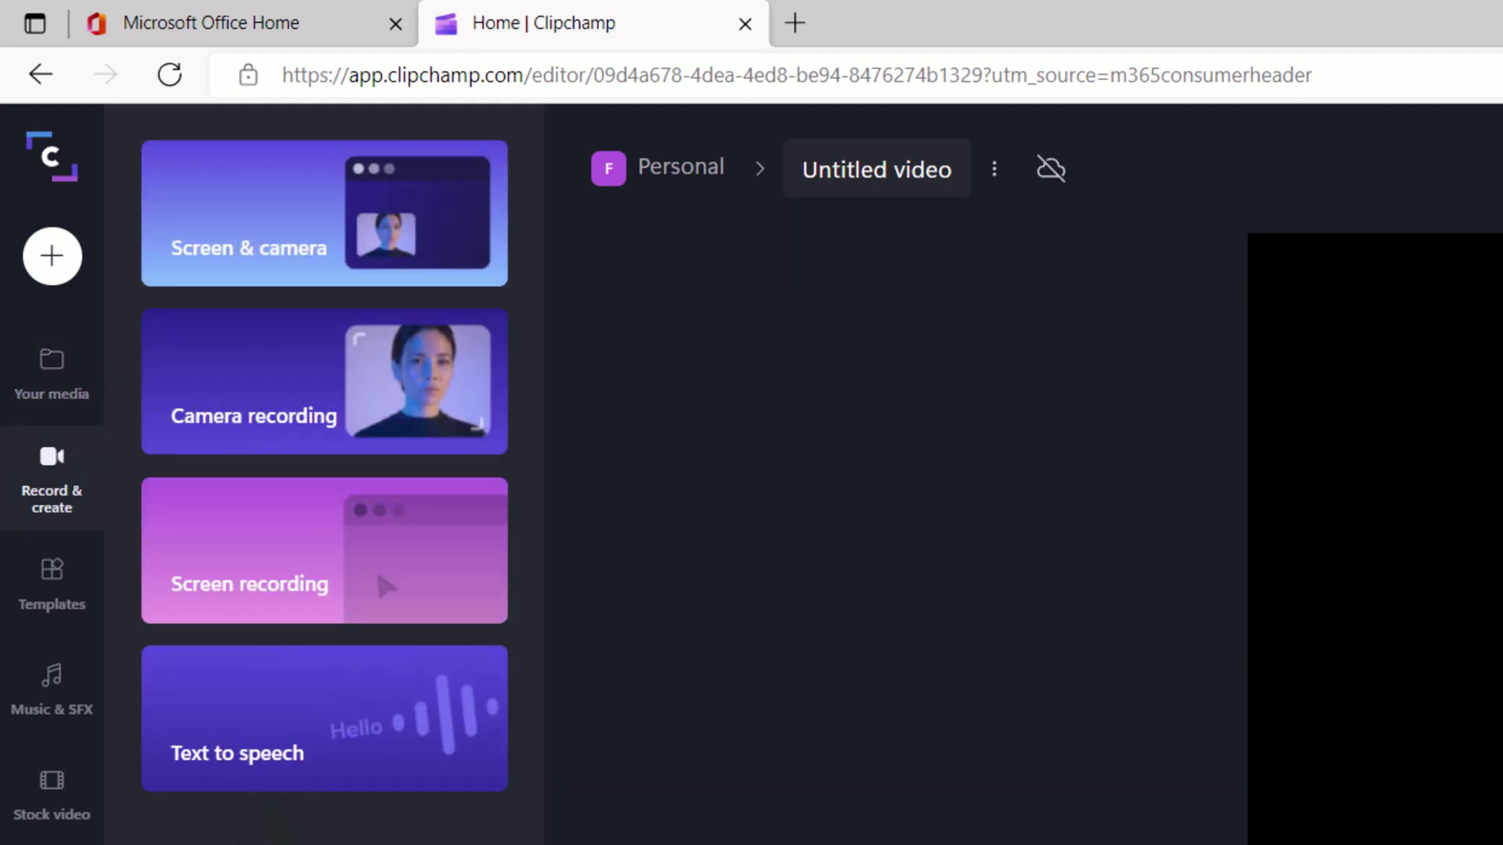
click(51, 583)
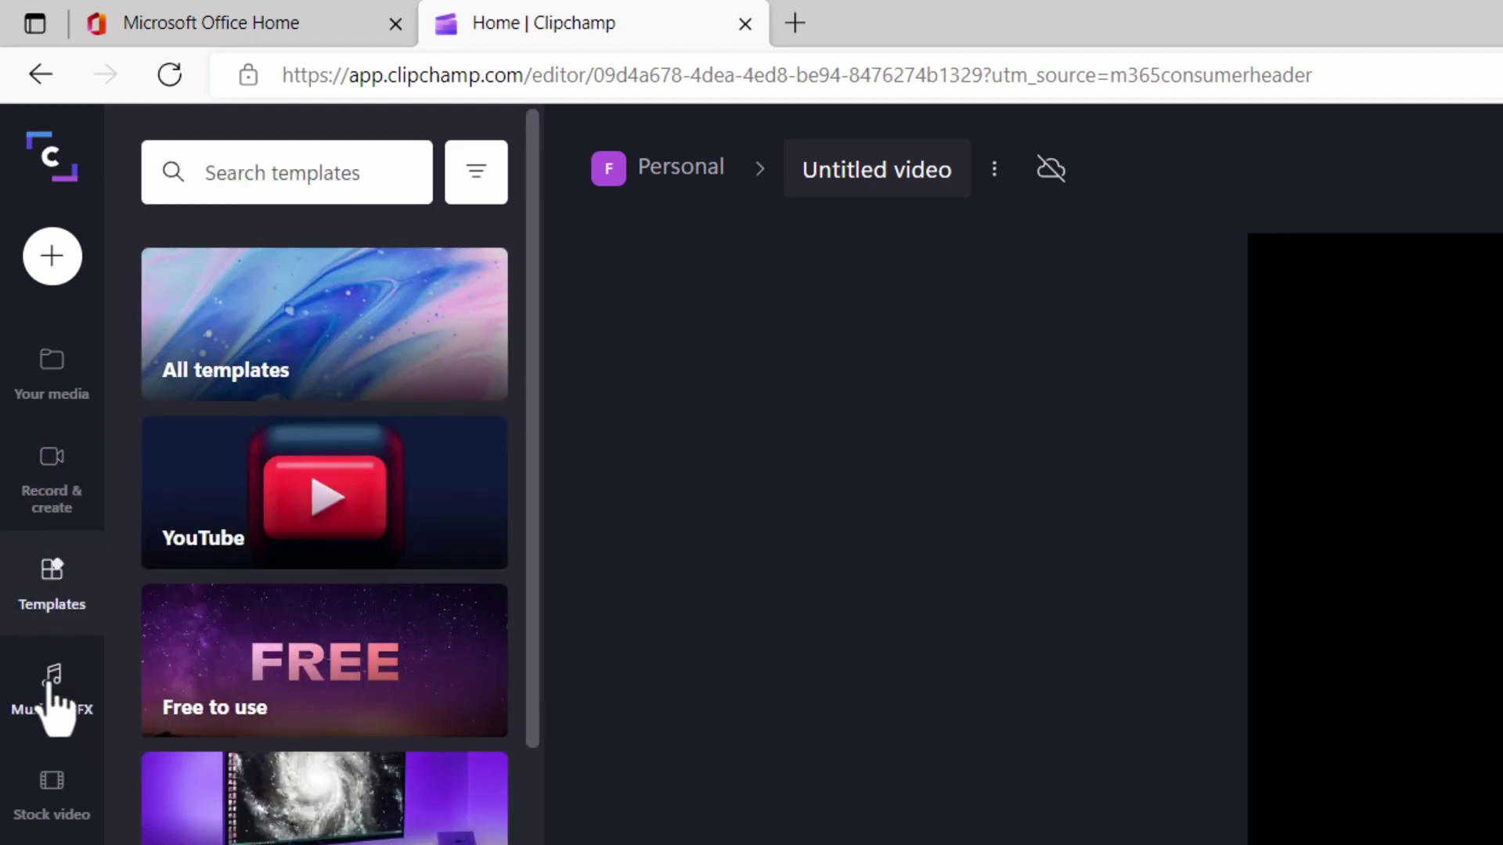
click(51, 696)
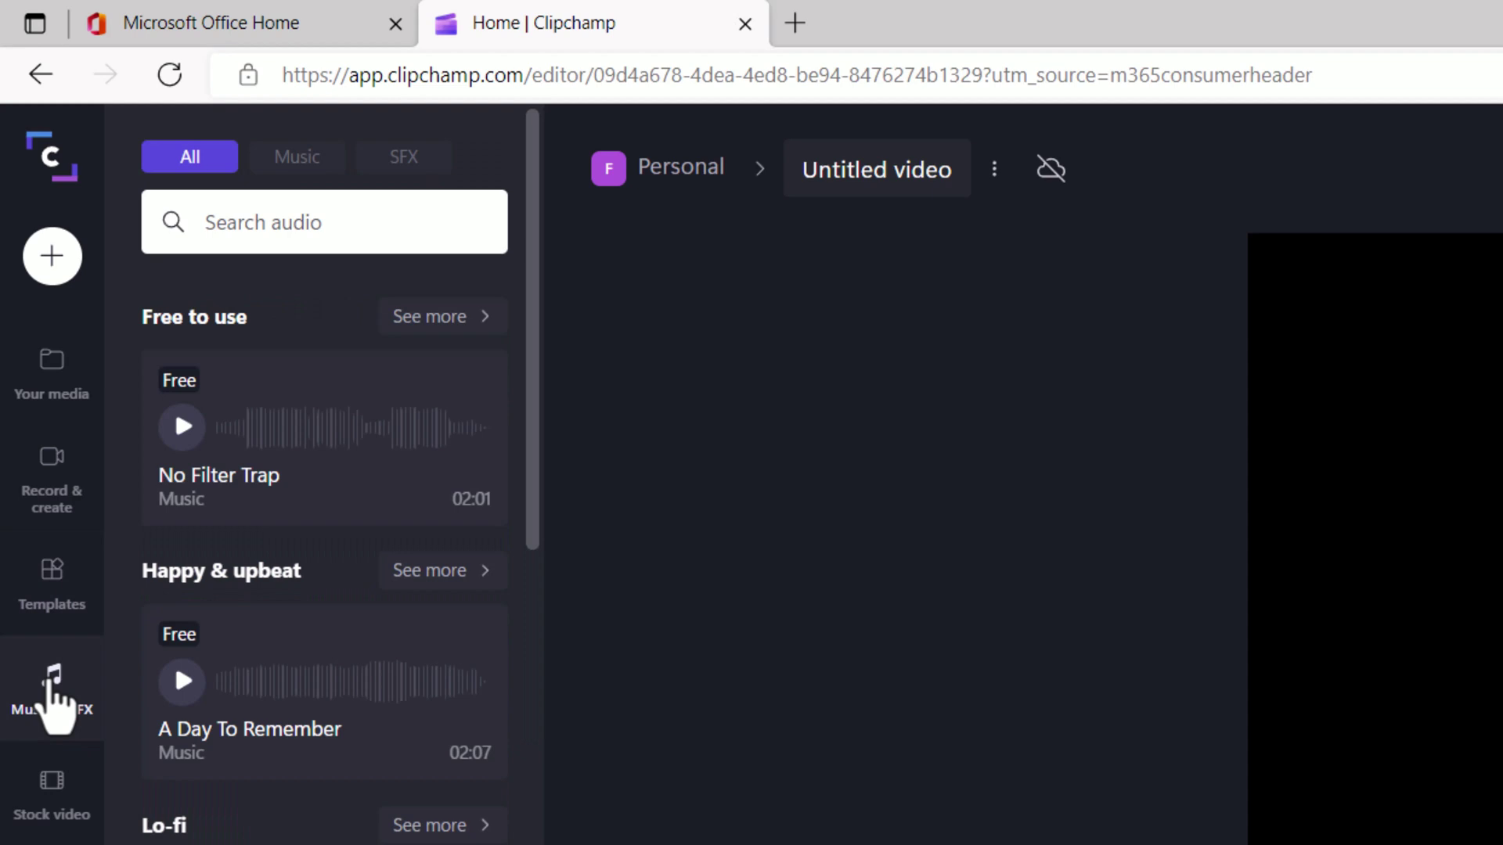
mouse_move(187, 683)
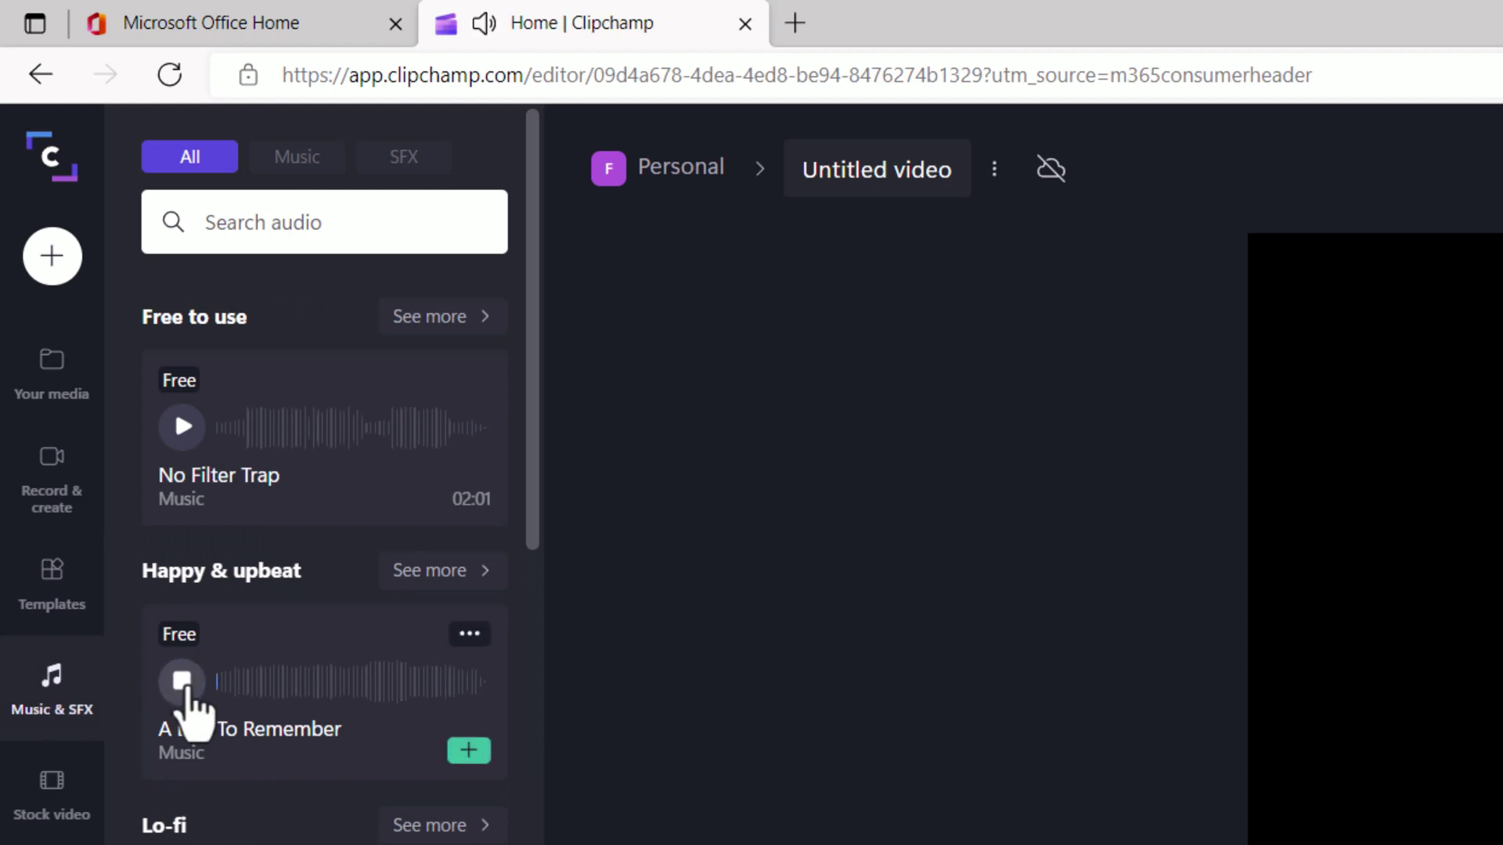
click(186, 689)
Browse Stock video, Stock images, Text, Graphics, Transitions and Brand kit, returning to Your media.
click(55, 802)
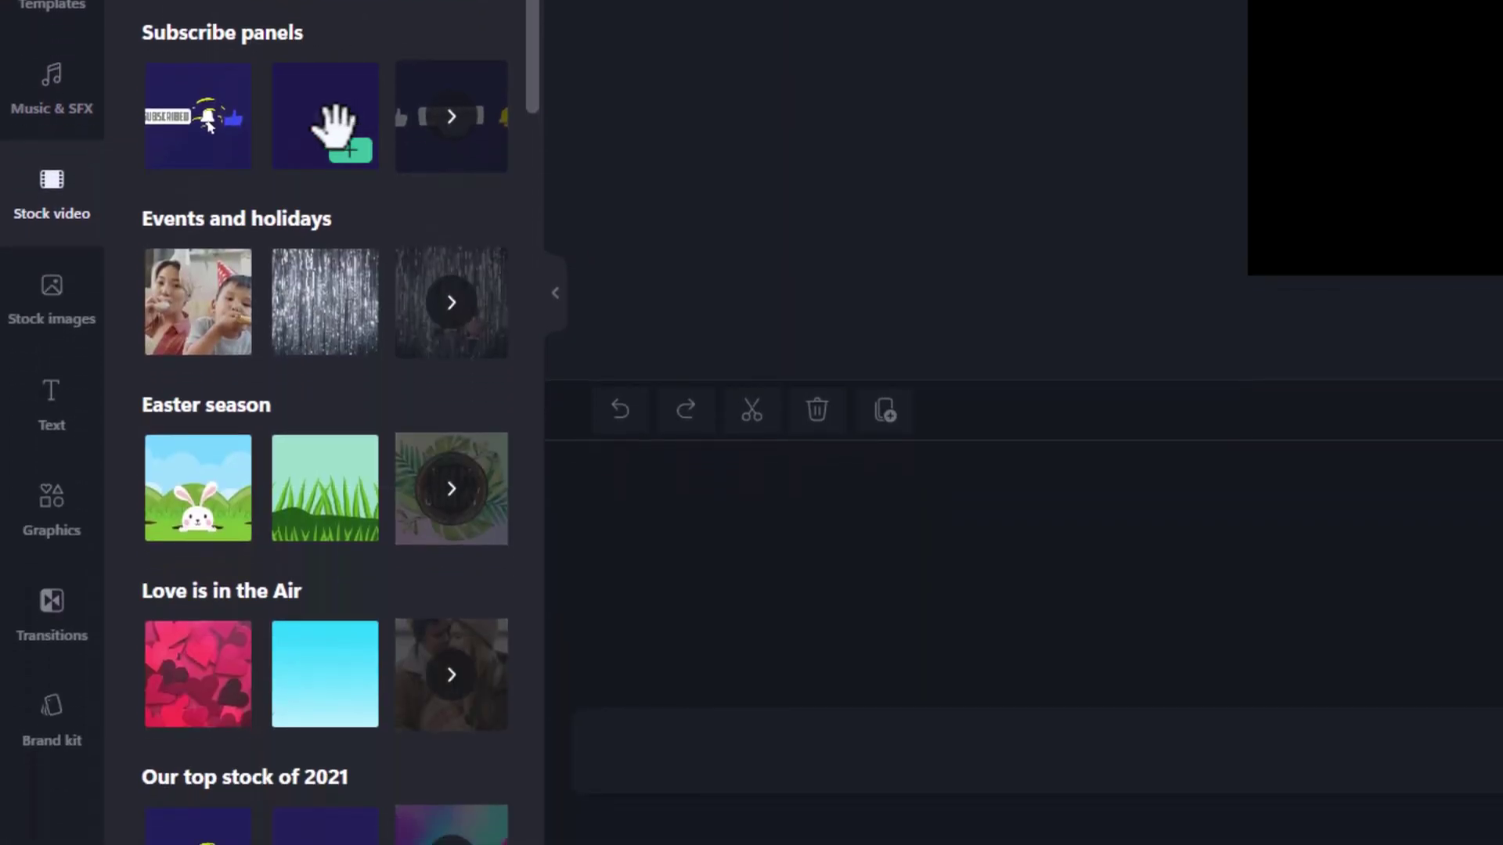
click(58, 292)
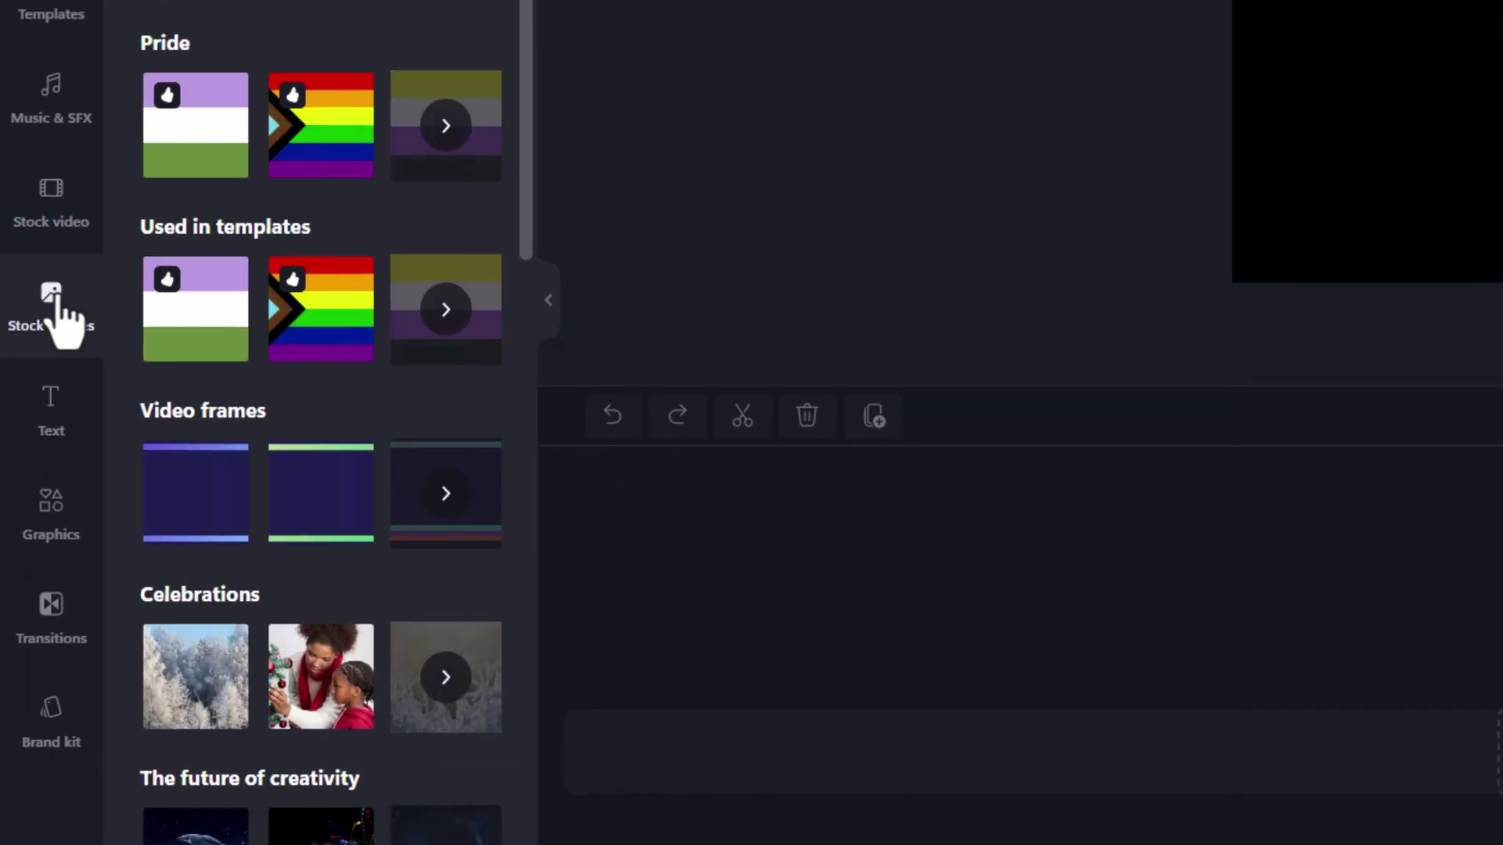
click(40, 565)
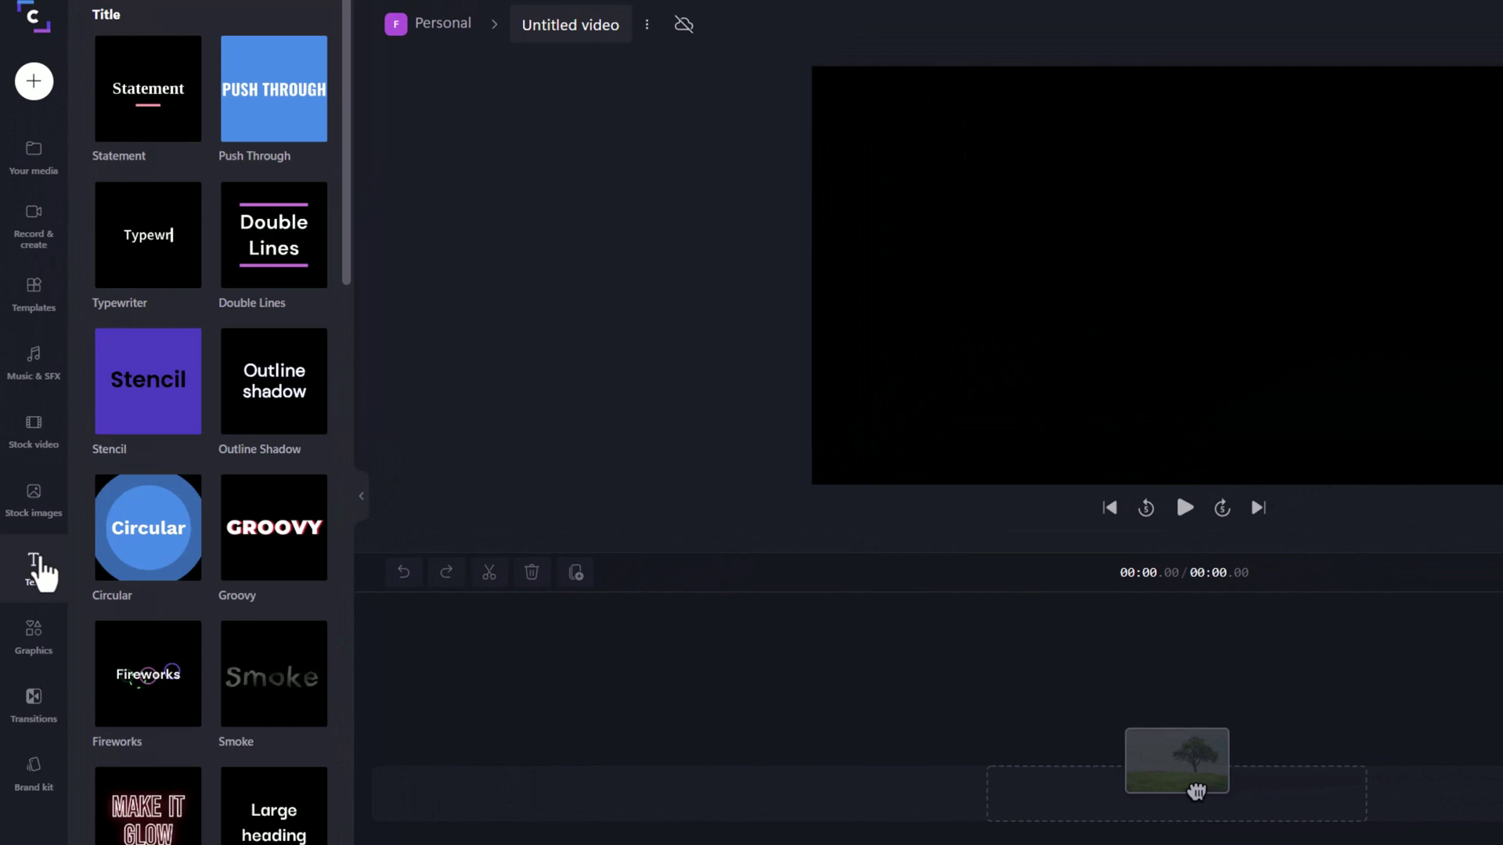
click(47, 641)
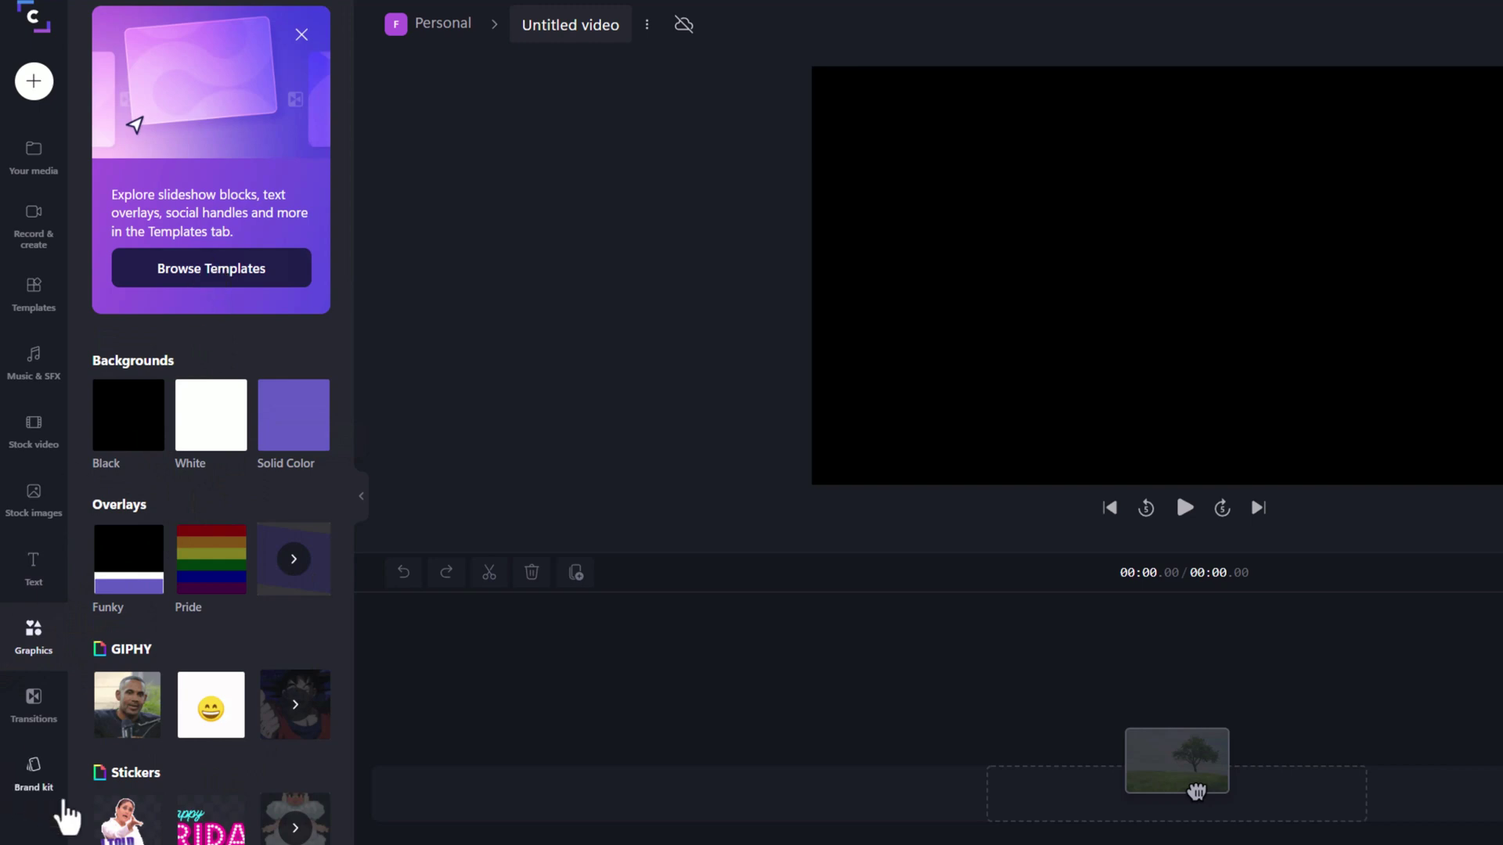
click(38, 704)
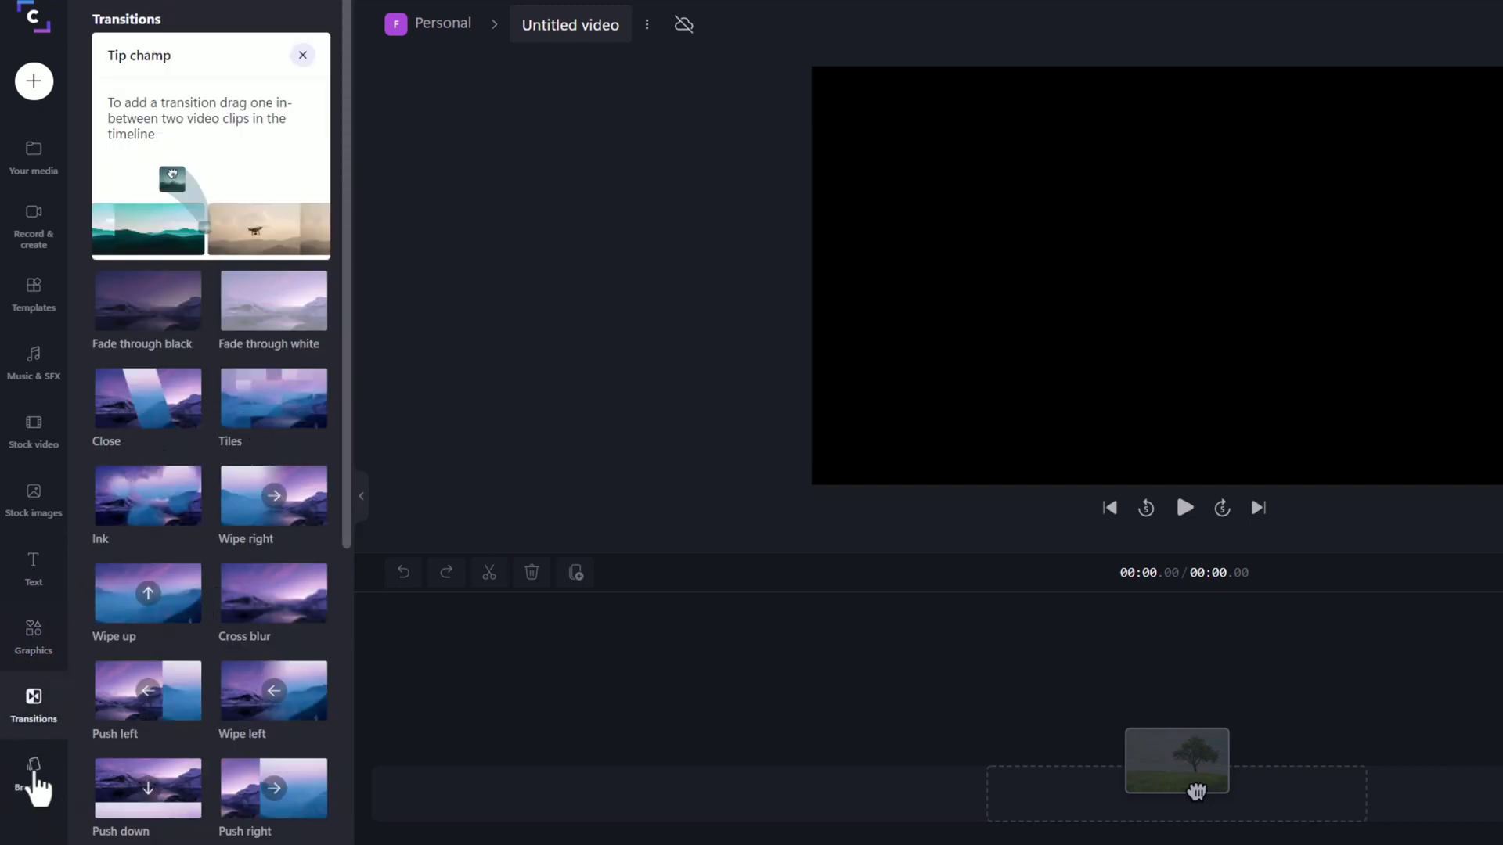
click(35, 779)
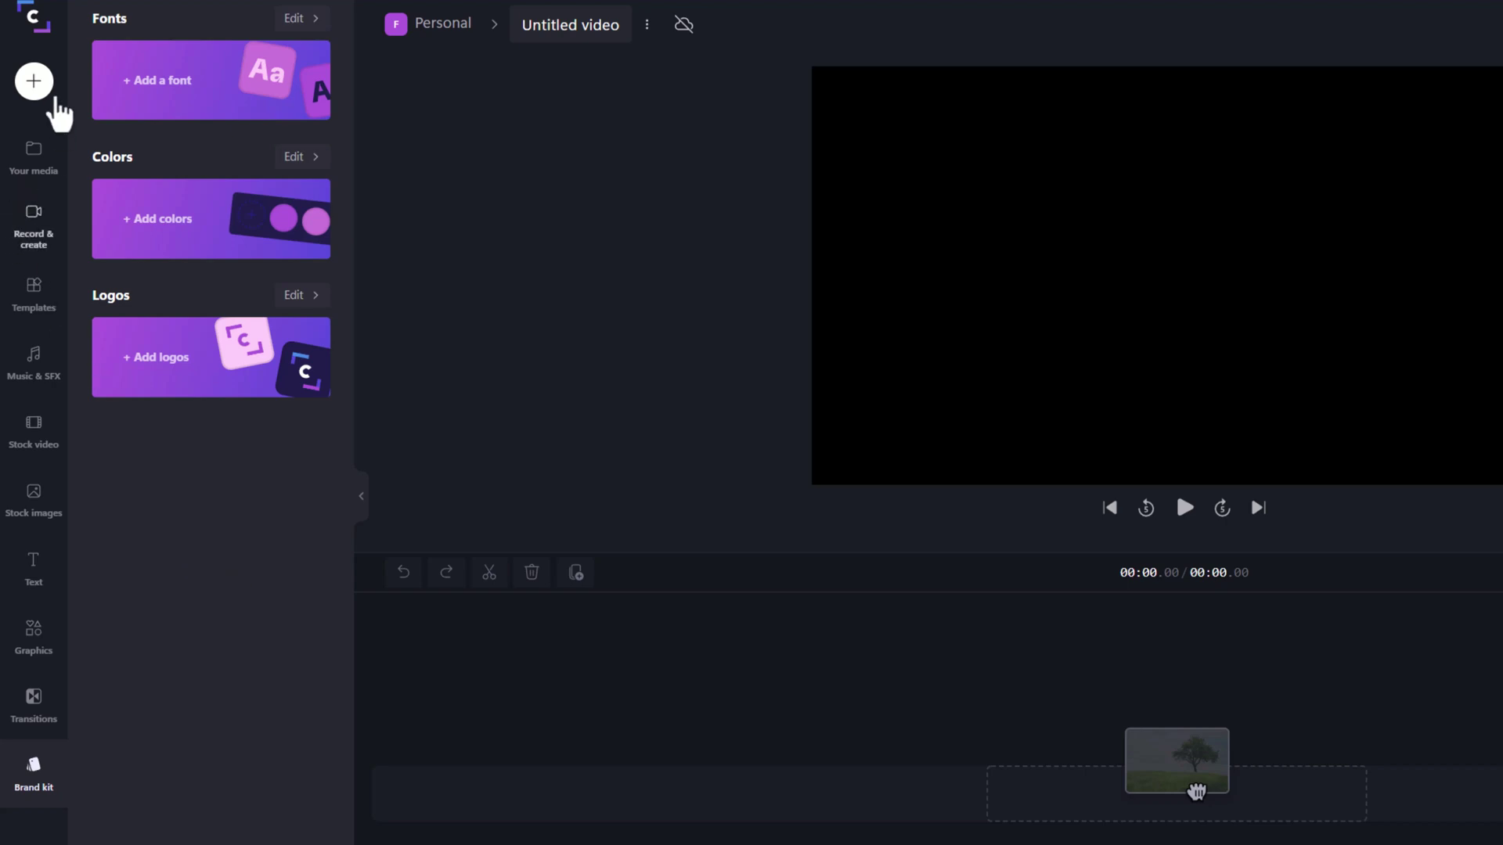
click(33, 165)
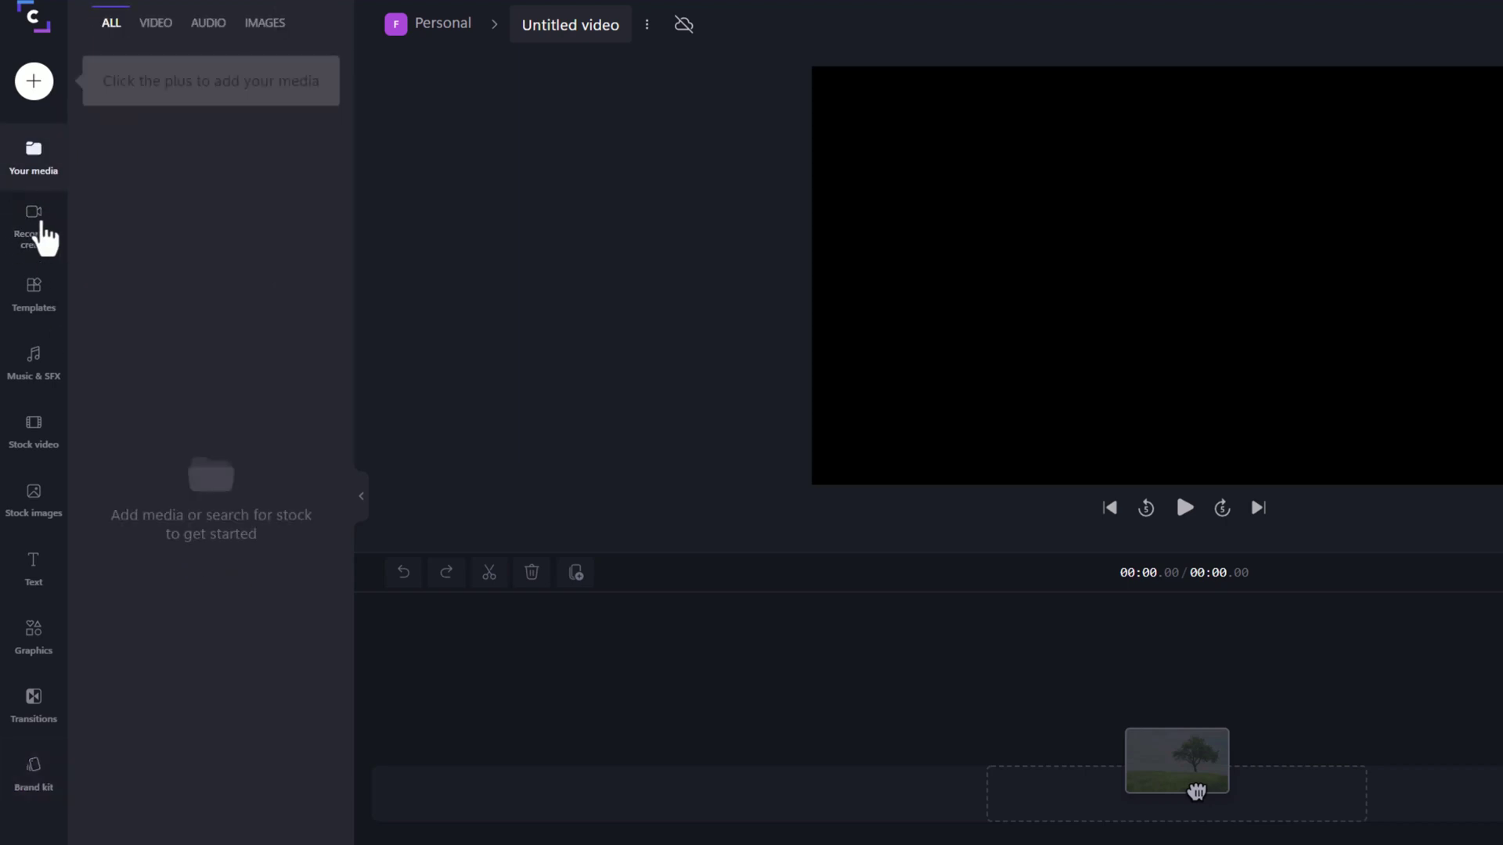
Search templates for 'websi', preview Website launch announcement video, and add it to the timeline.
click(23, 303)
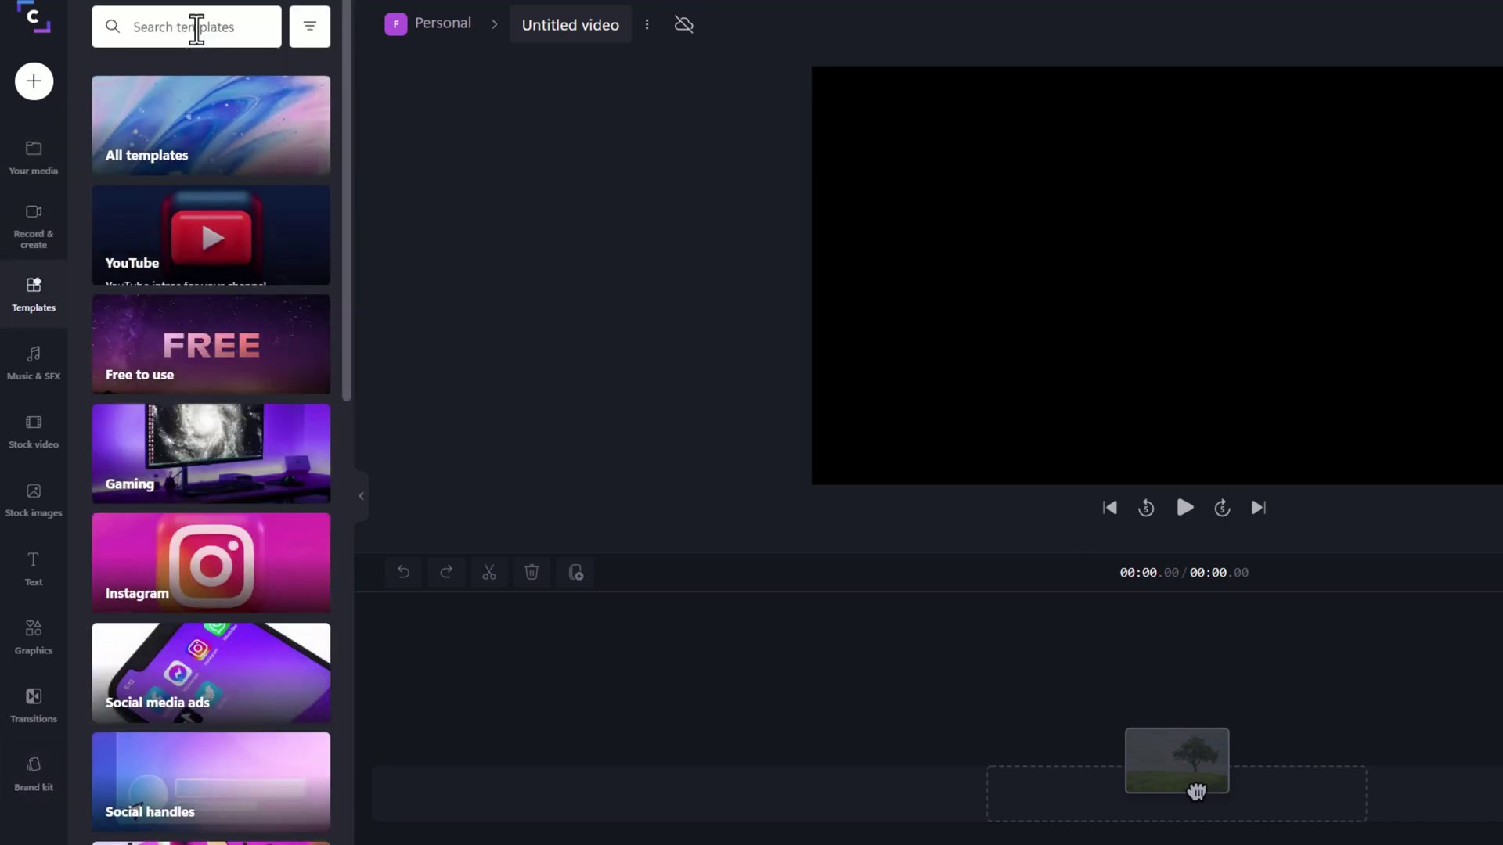
click(202, 31)
text(web)
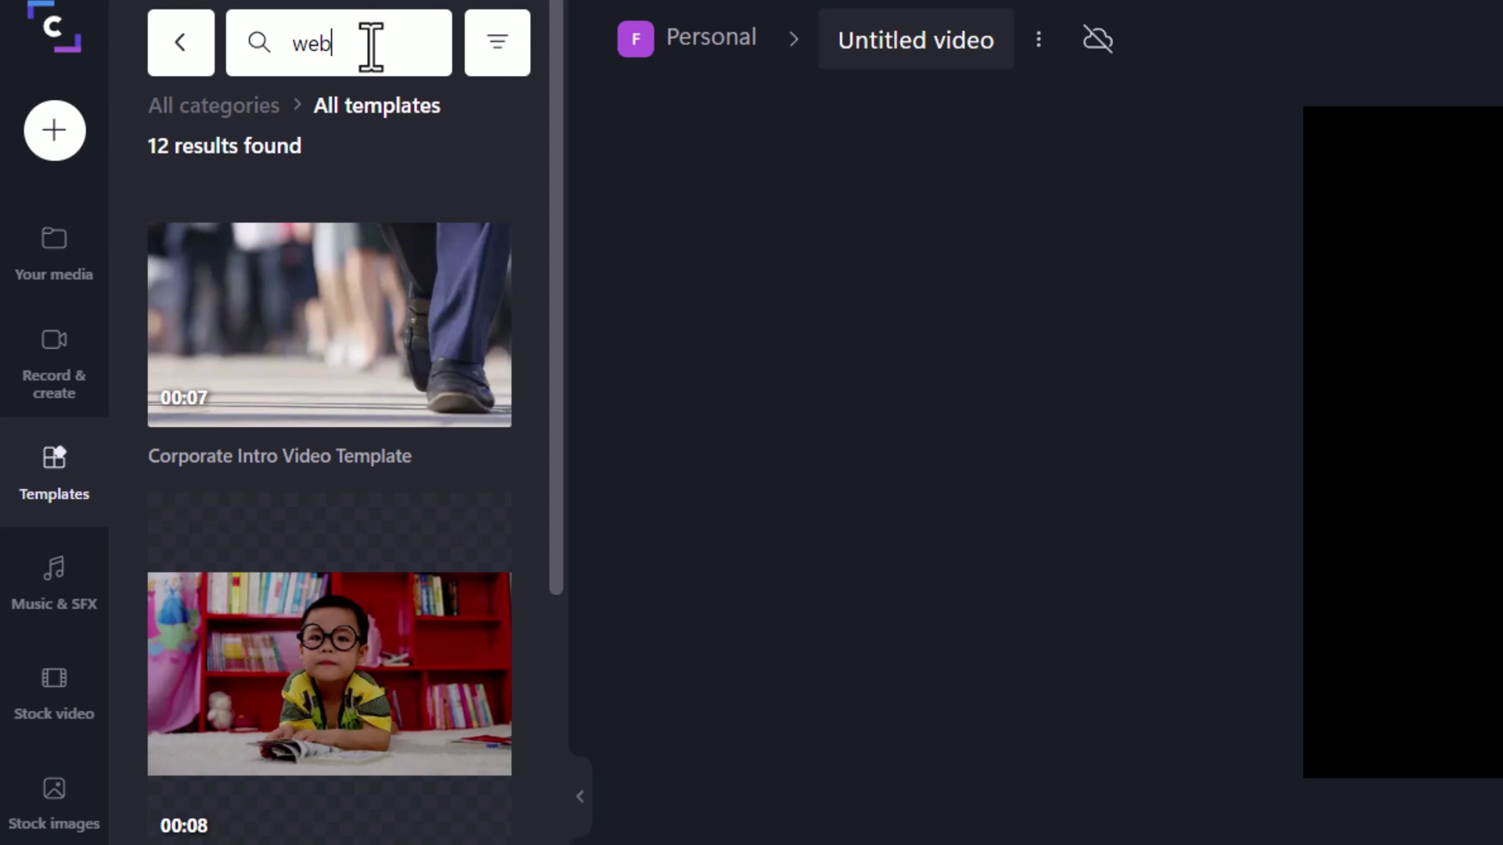
text(si)
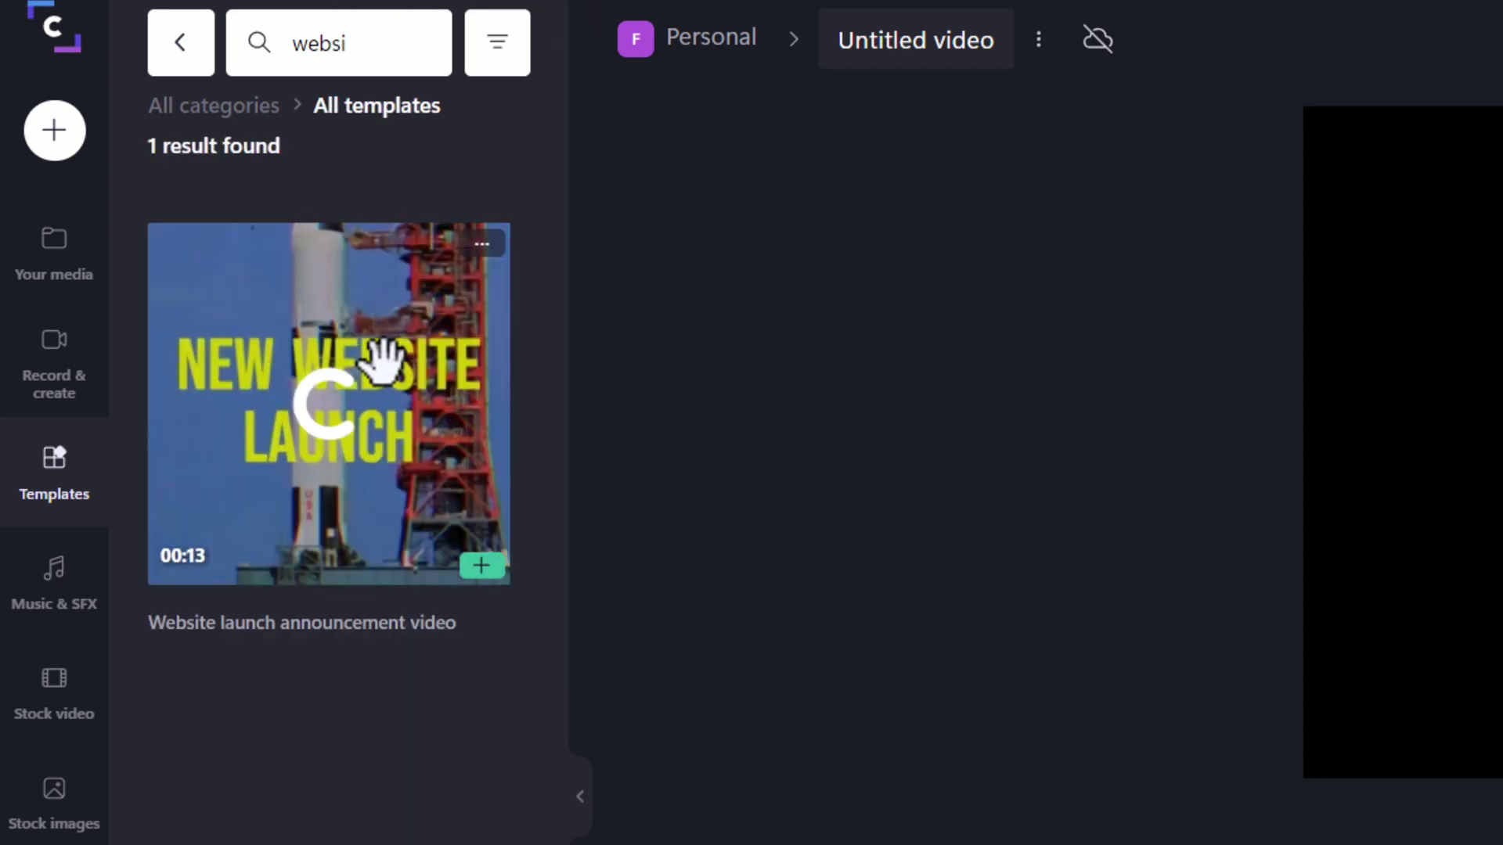
click(379, 357)
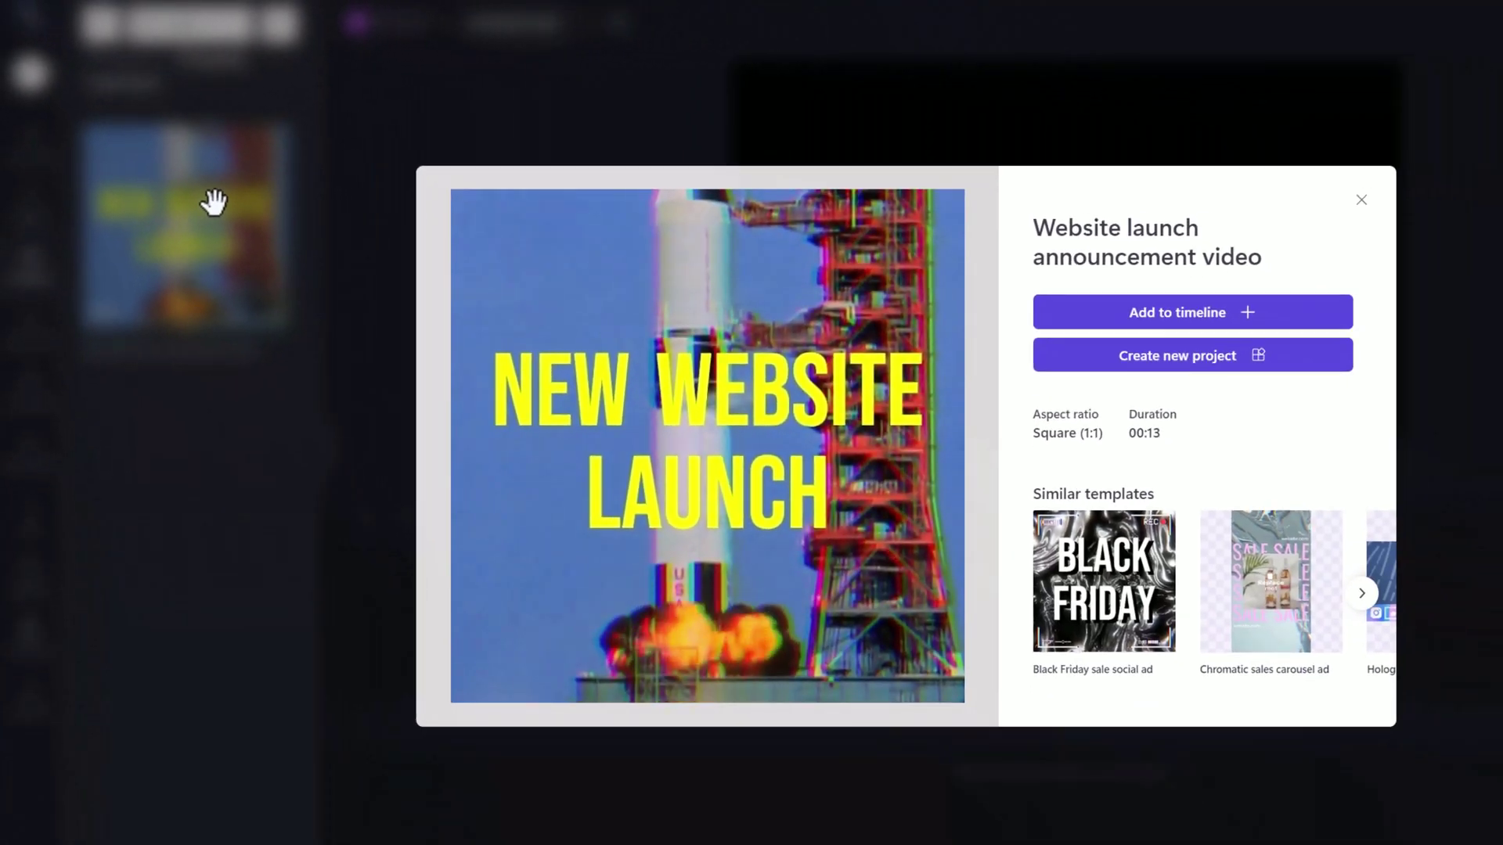
mouse_move(753, 426)
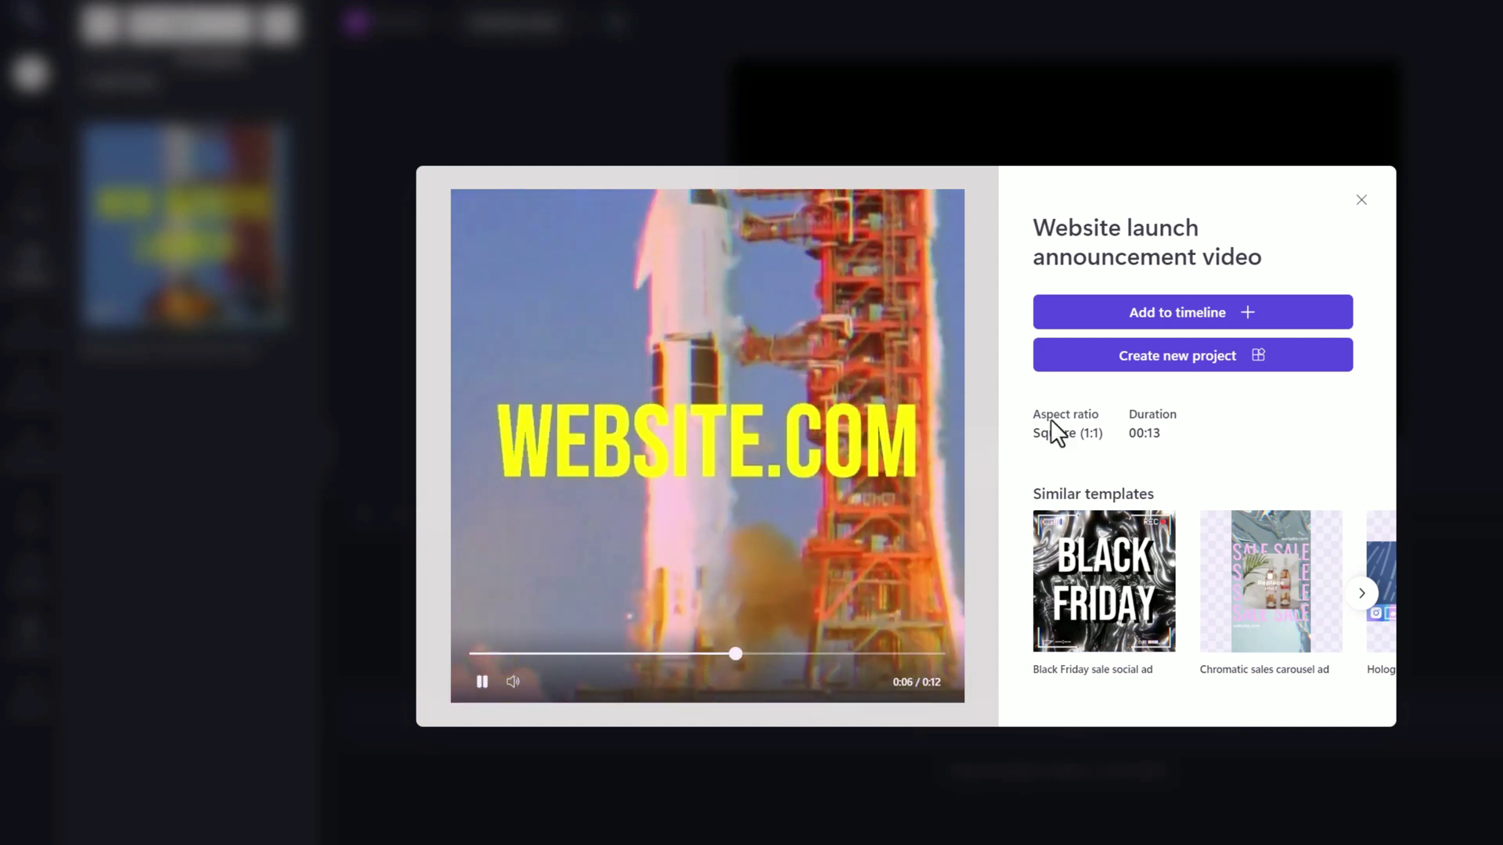
click(1162, 321)
Accept the template despite the fit warning and check its Apollo footage and Cybertron audio in Your media.
click(682, 557)
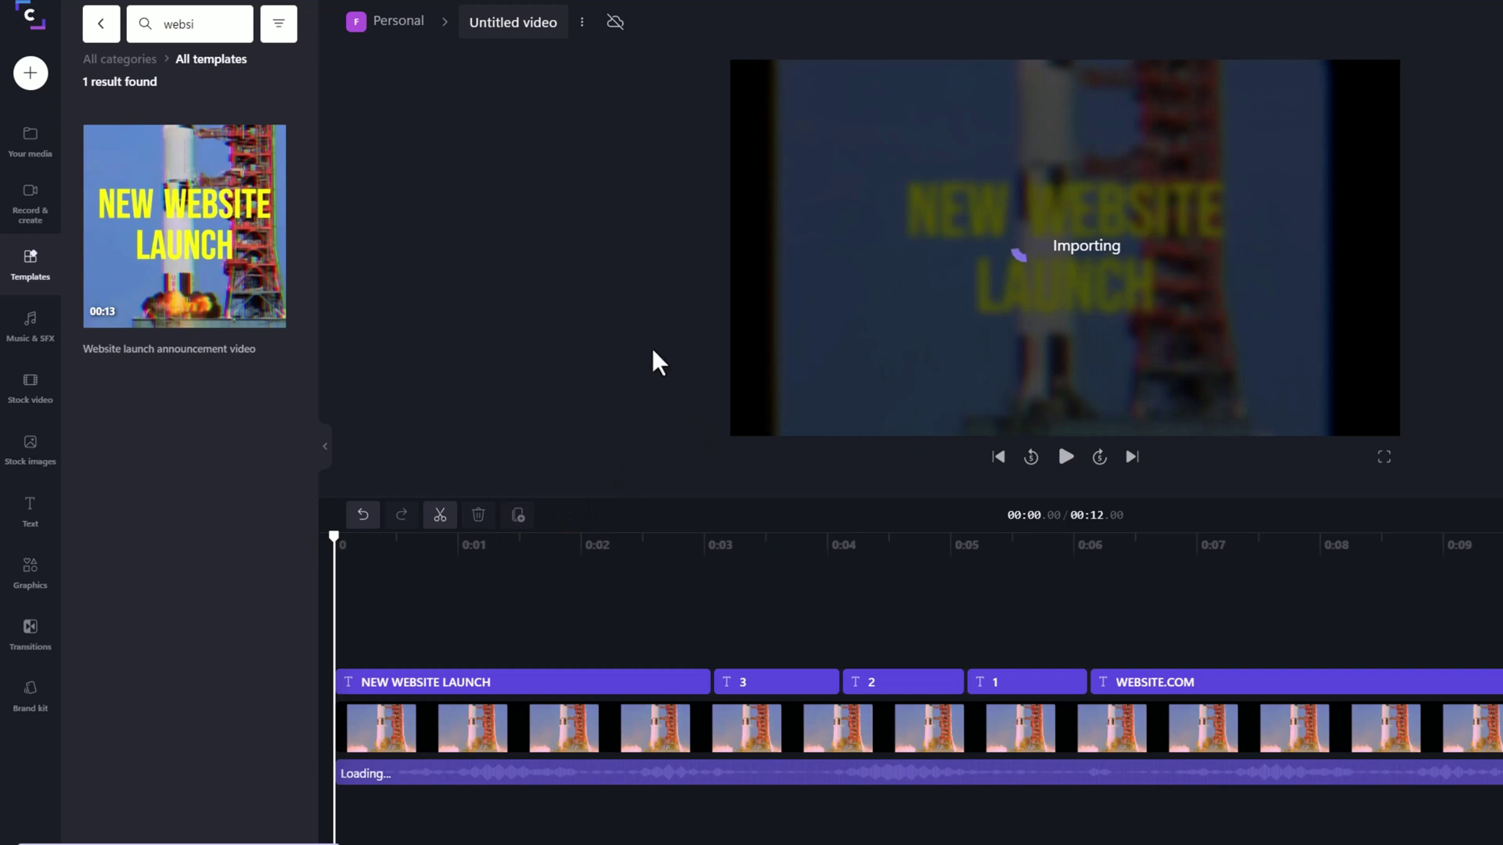
click(756, 724)
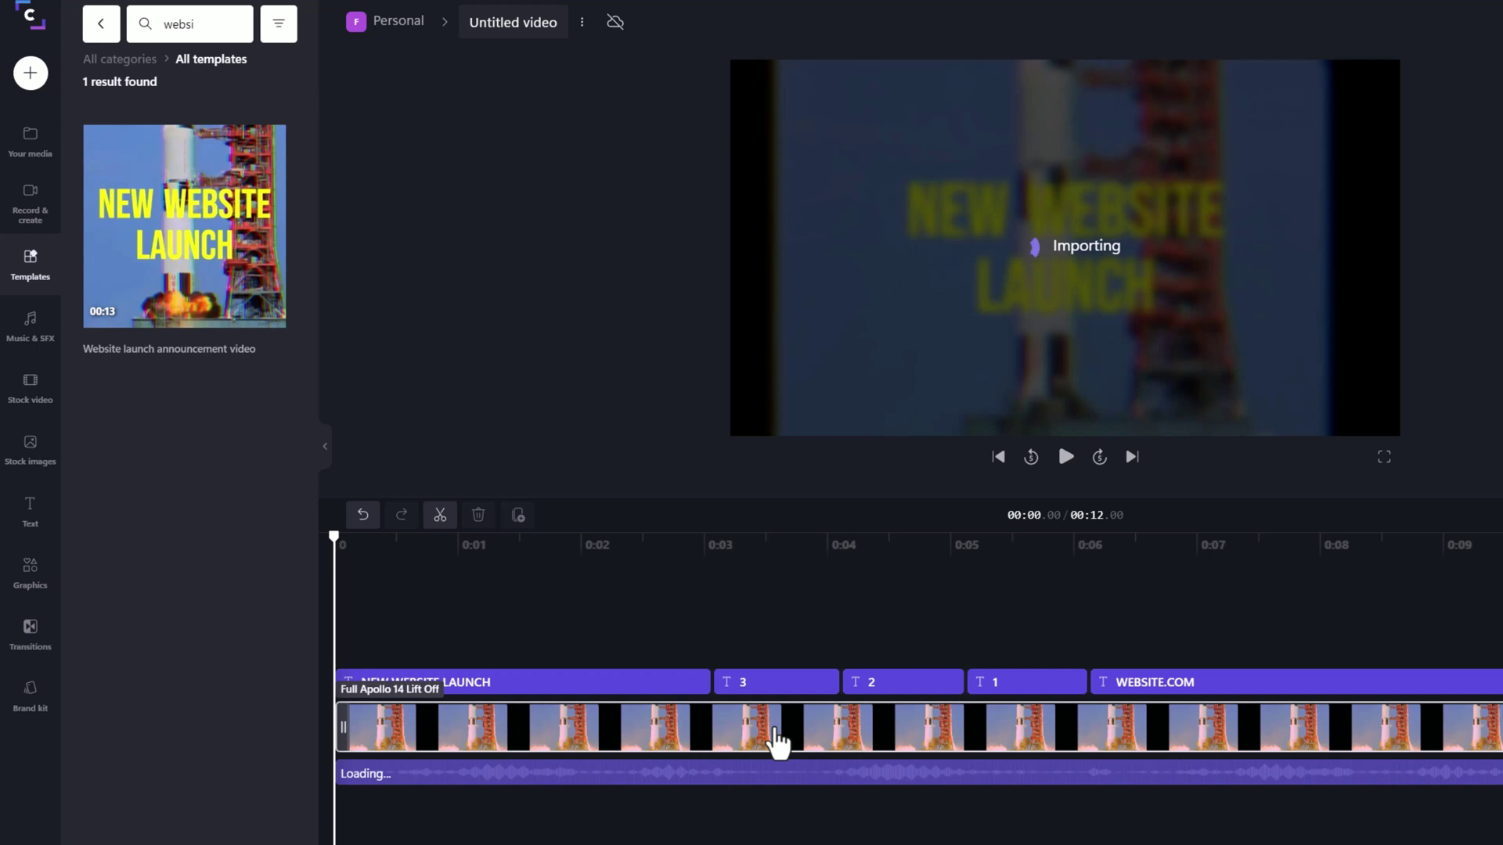
click(658, 454)
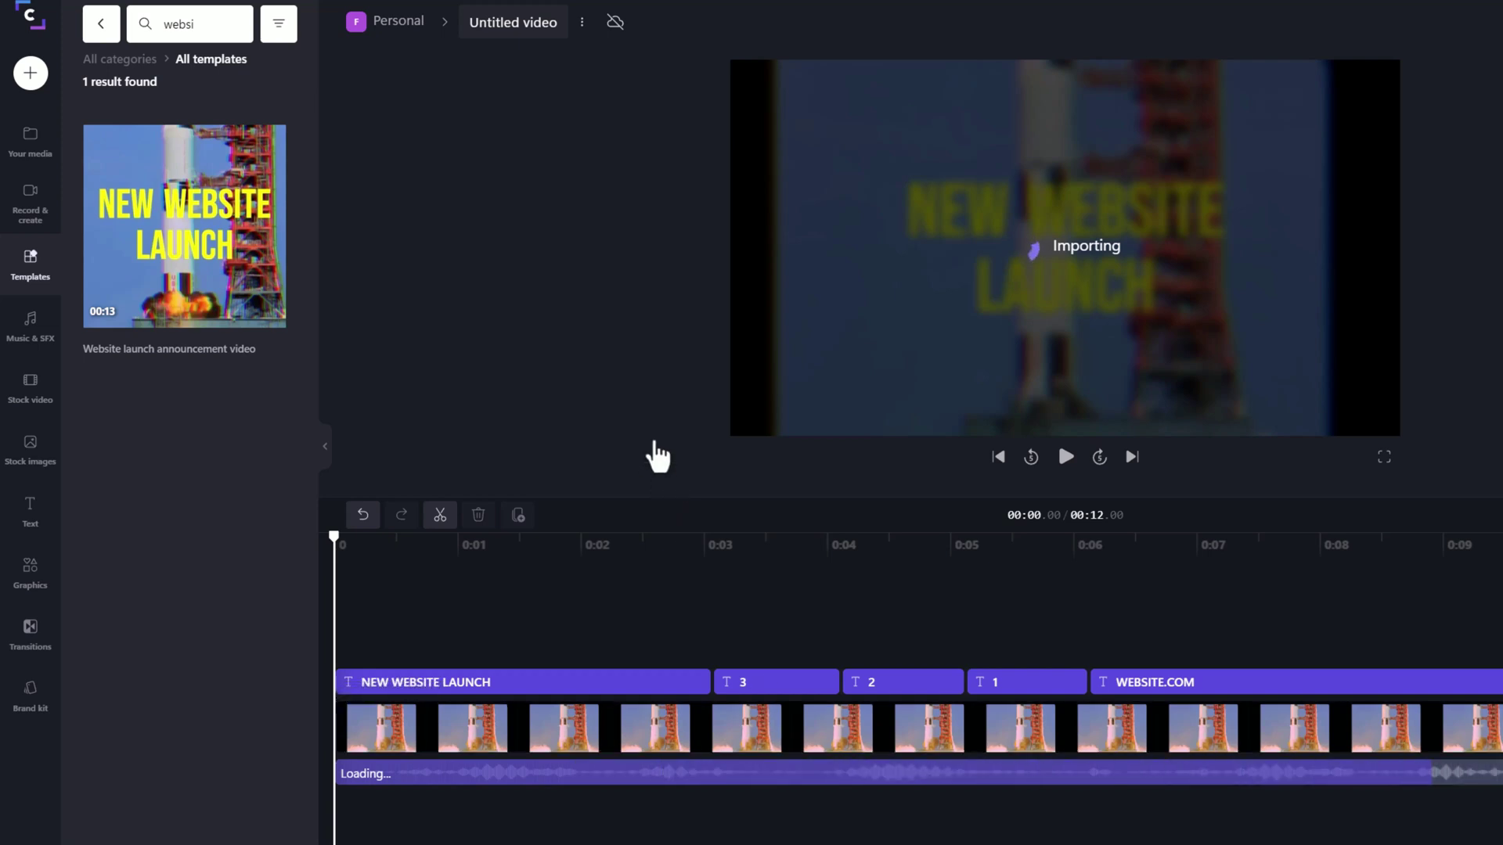
click(30, 149)
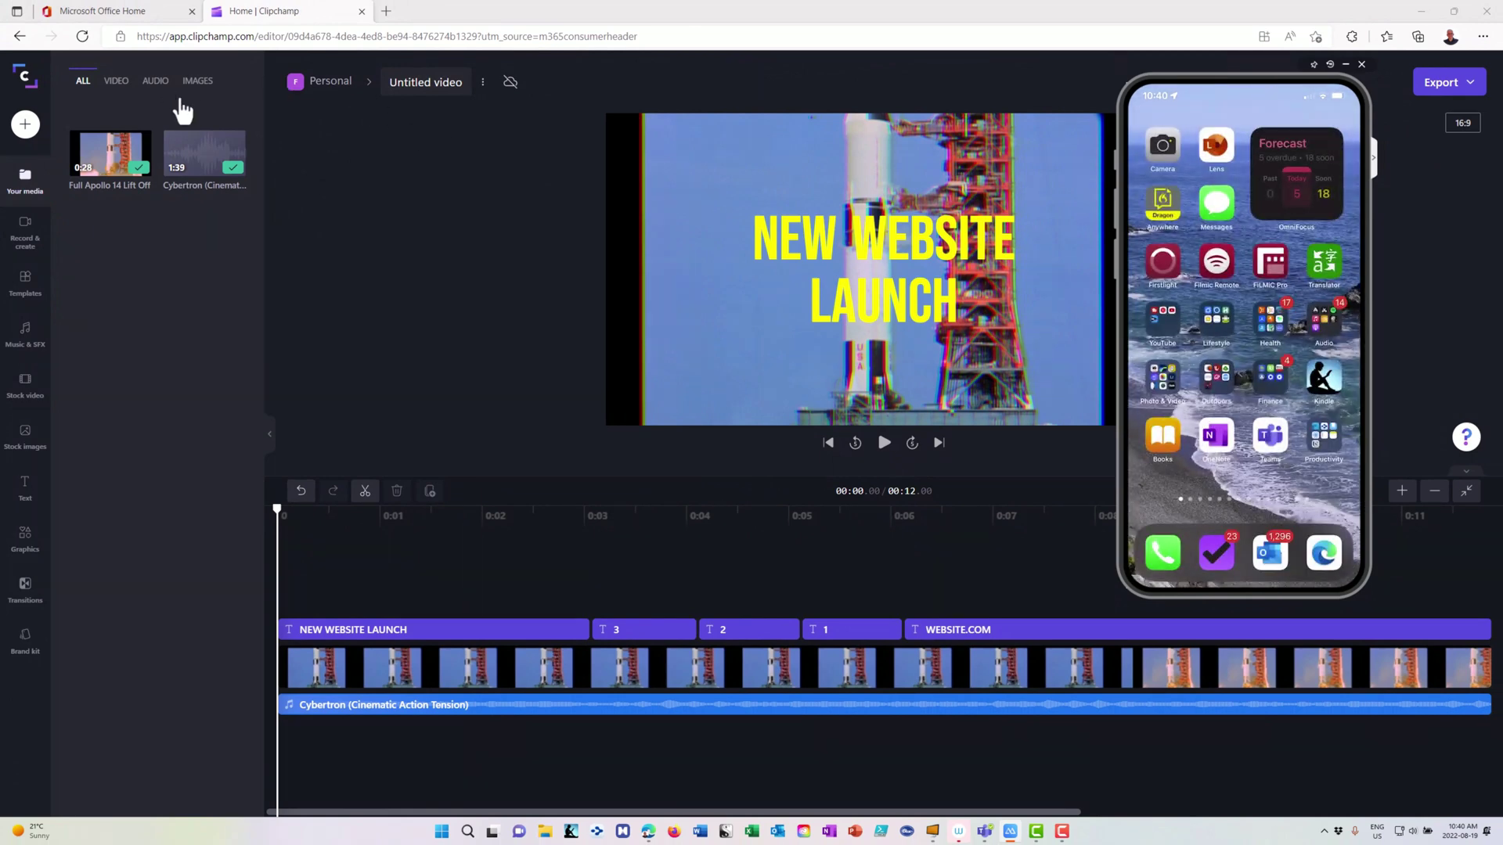
Choose importing media from a phone and place the phone's mirrored screen beside the QR code panel.
click(29, 131)
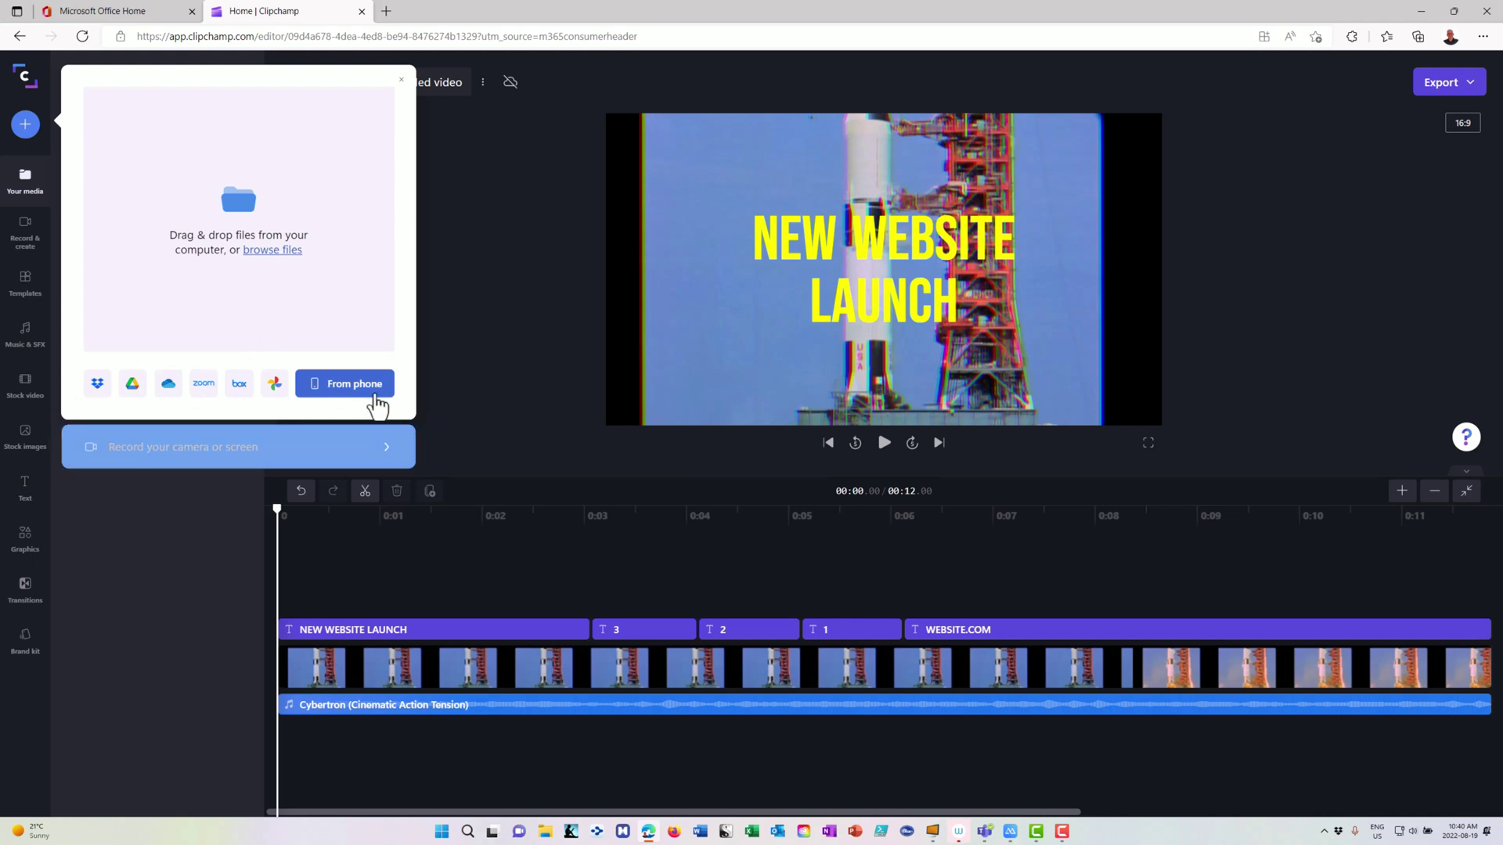
click(362, 391)
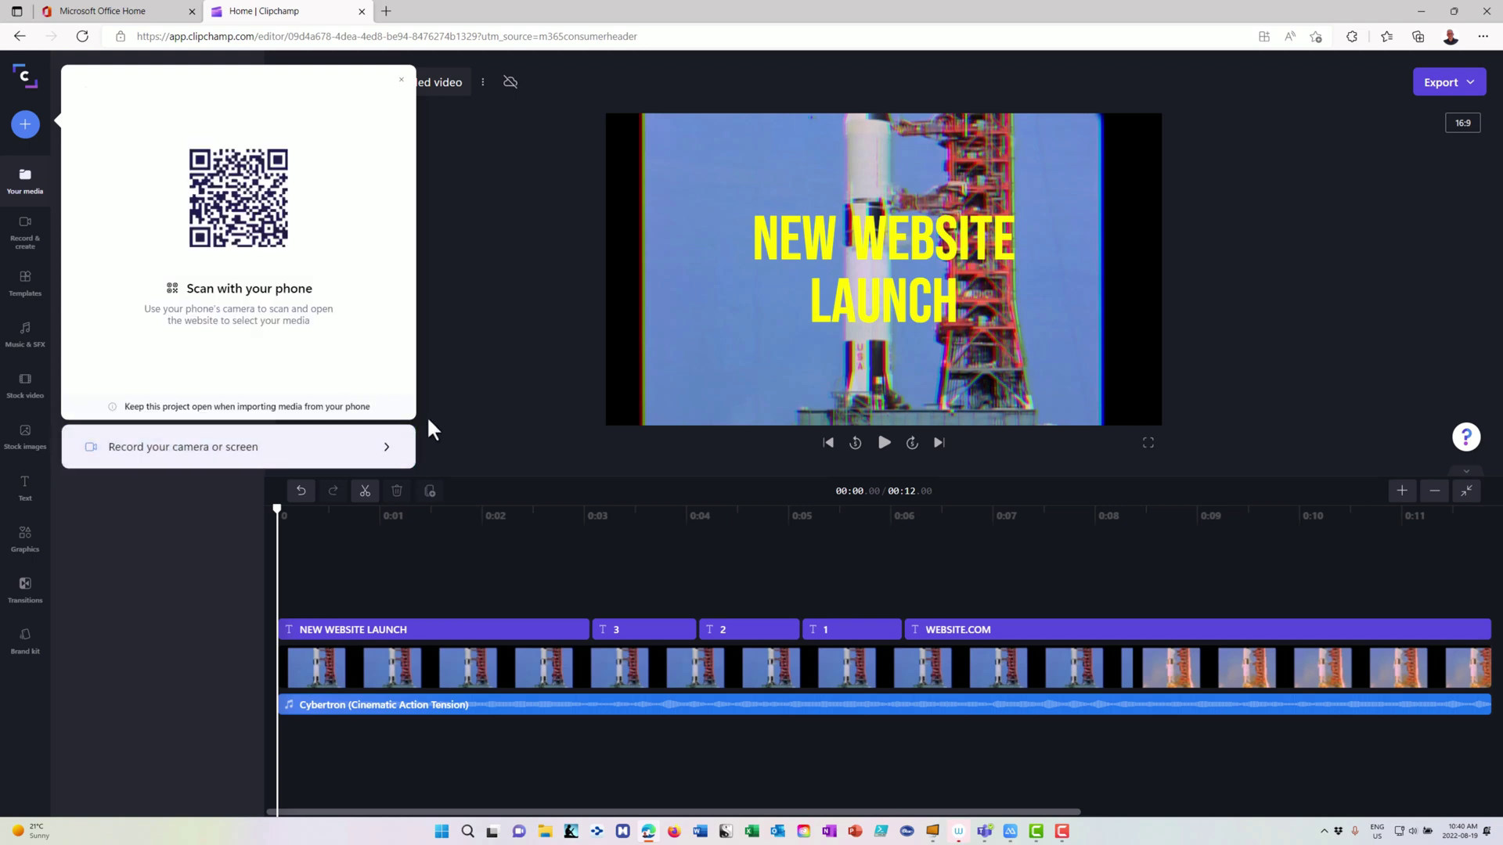
click(1036, 831)
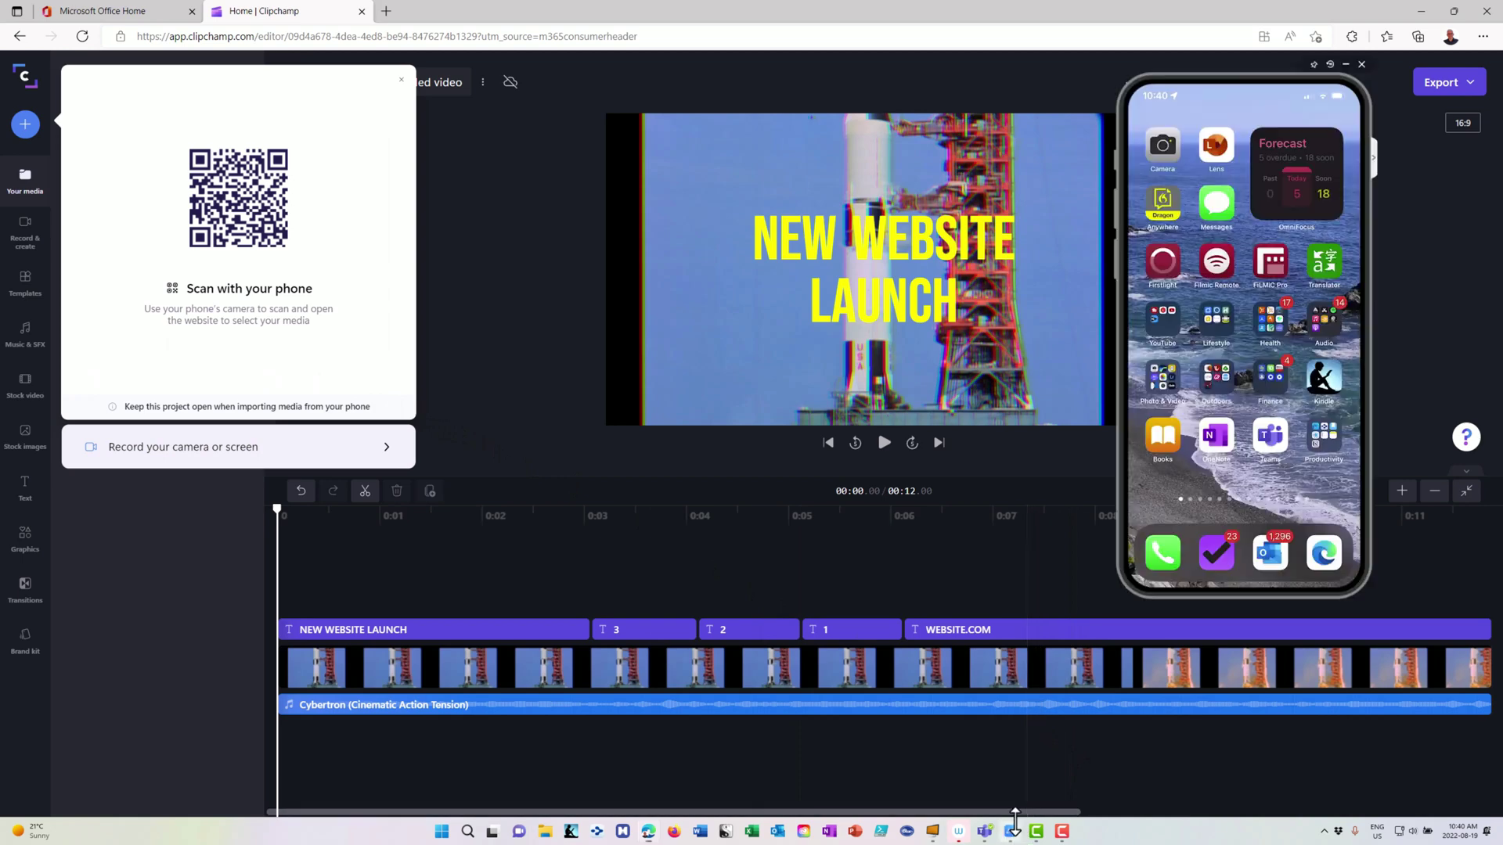
drag(1209, 75, 553, 64)
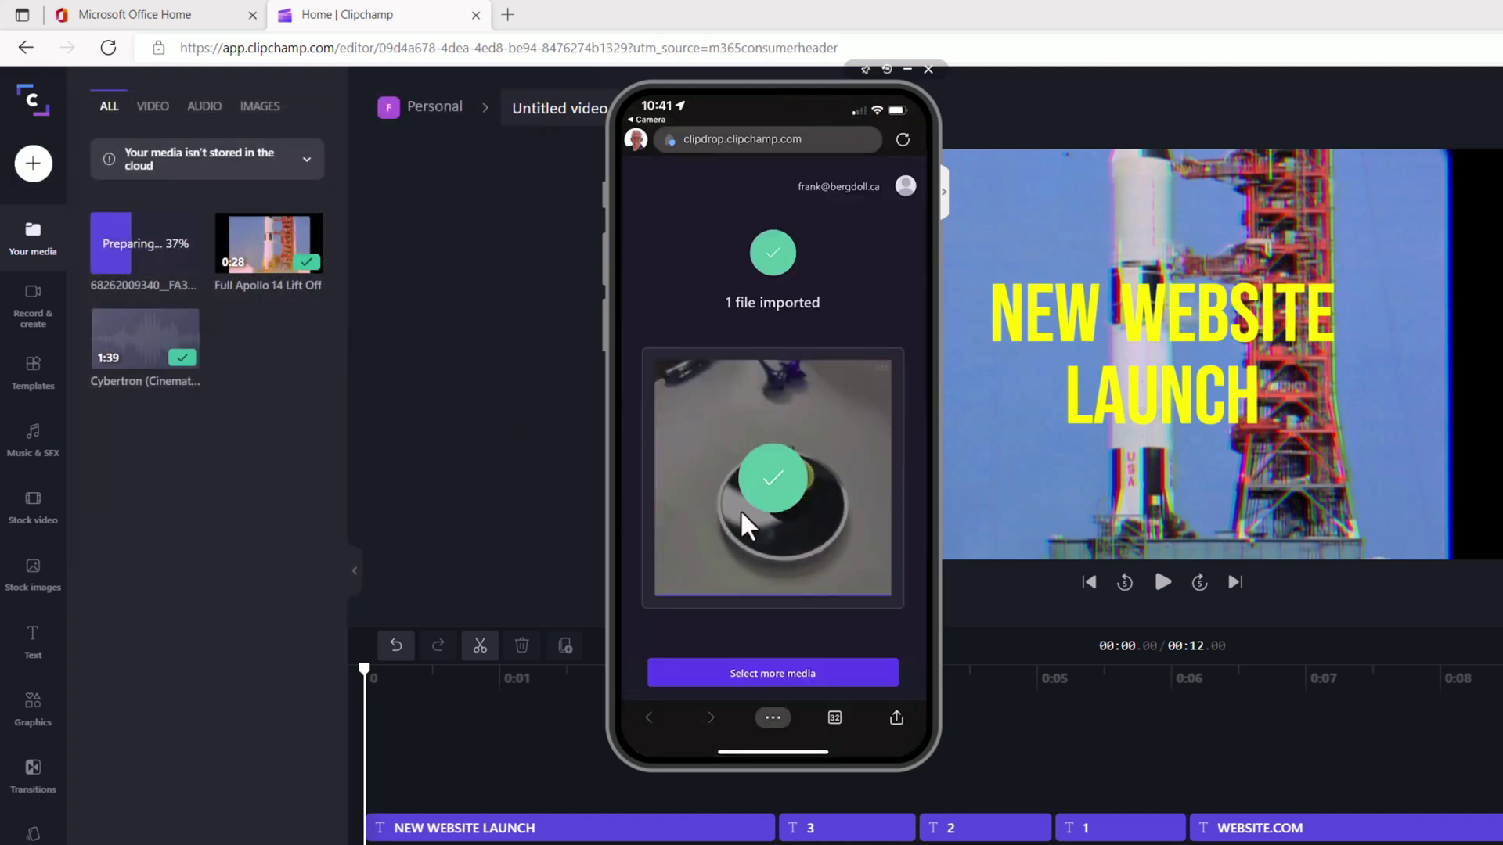
Once the 0:15 spinning-top clip finishes uploading, bring the Clipchamp editor back in front of the phone mirror.
drag(708, 101, 701, 107)
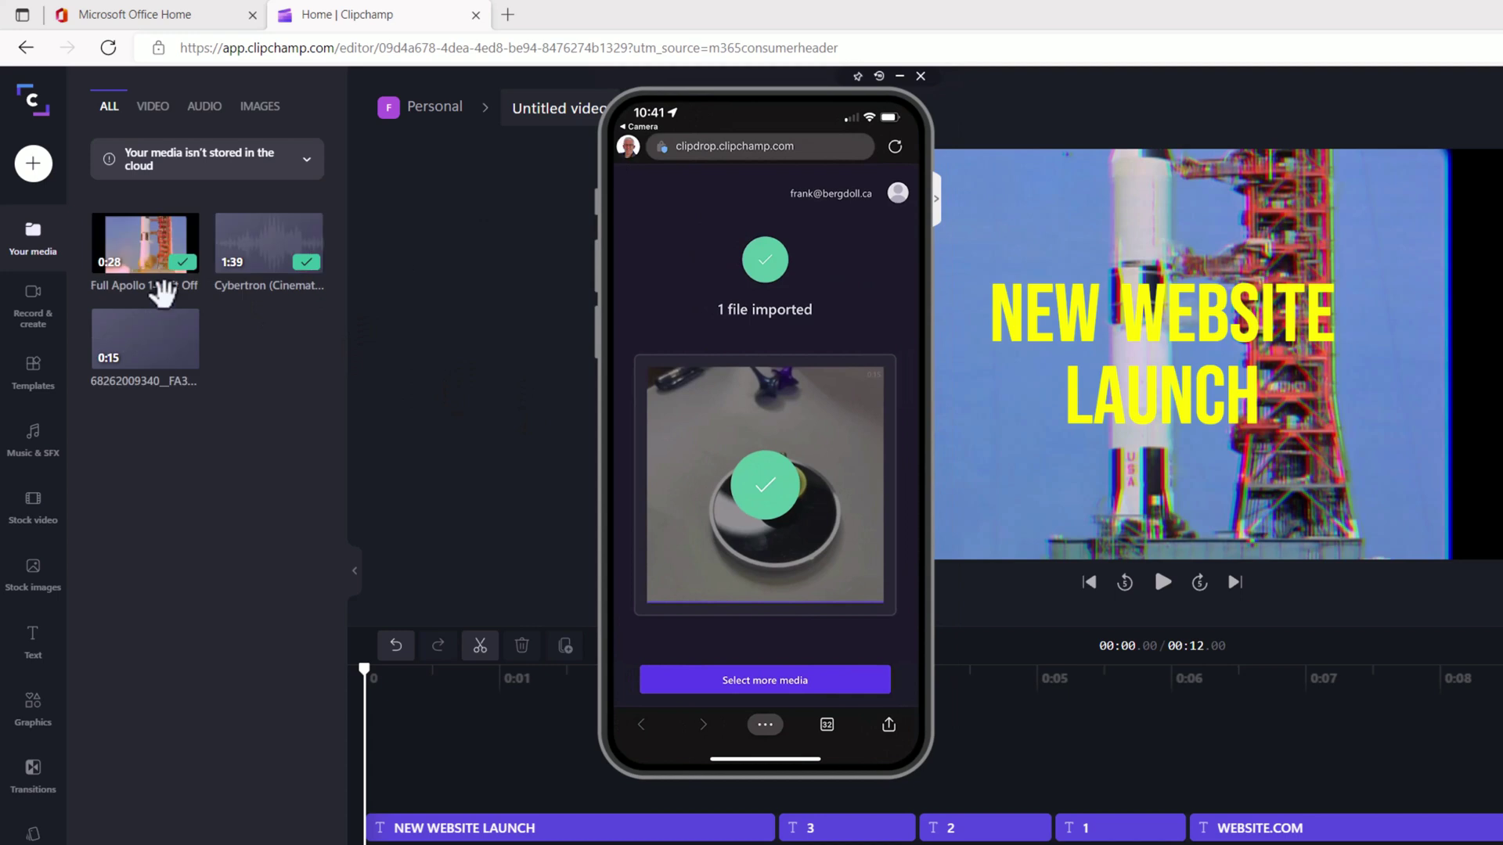
mouse_move(141, 276)
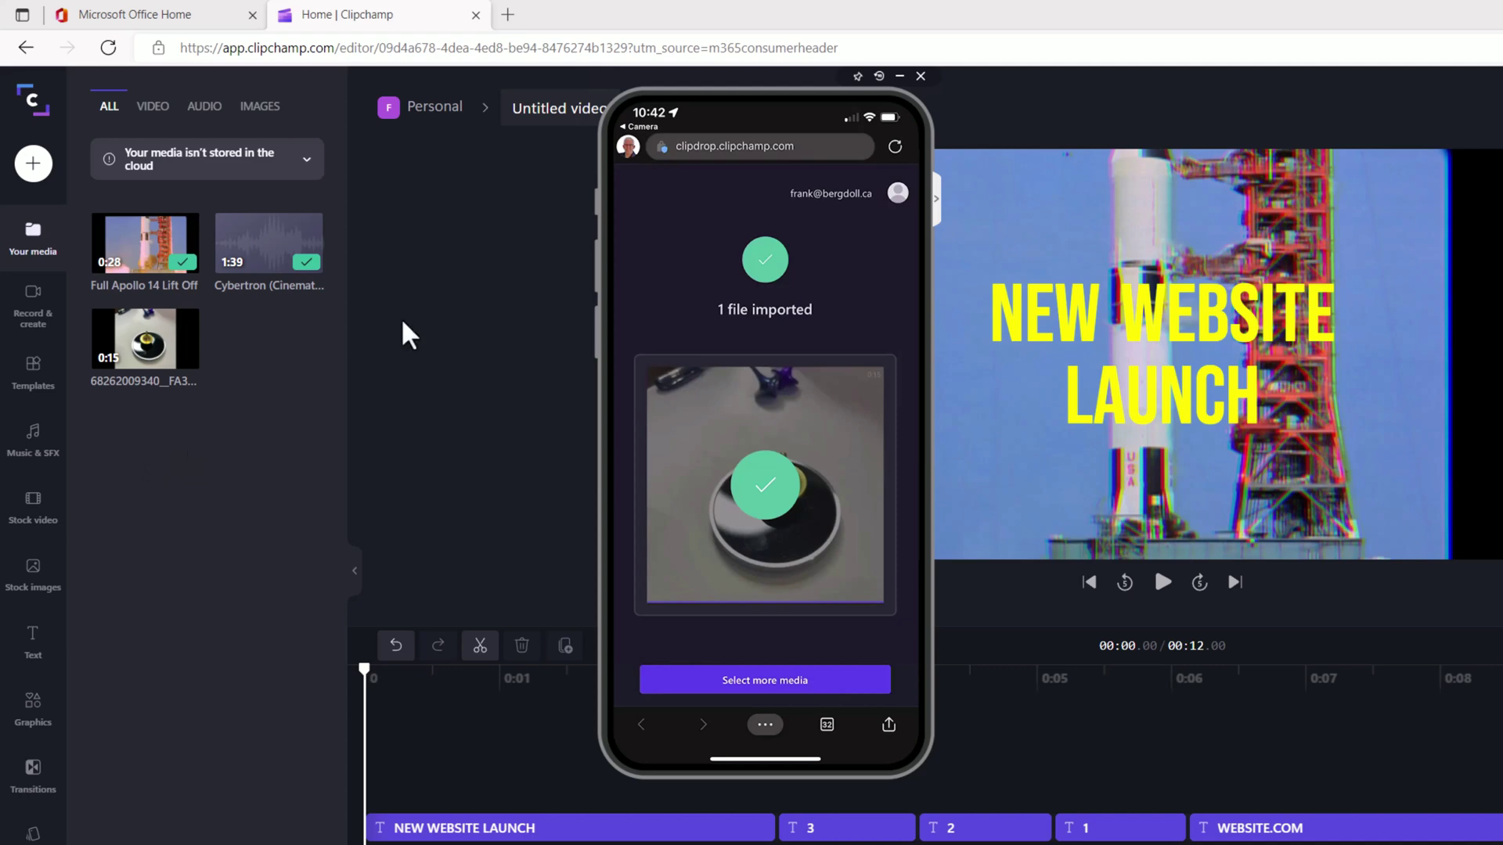
click(435, 268)
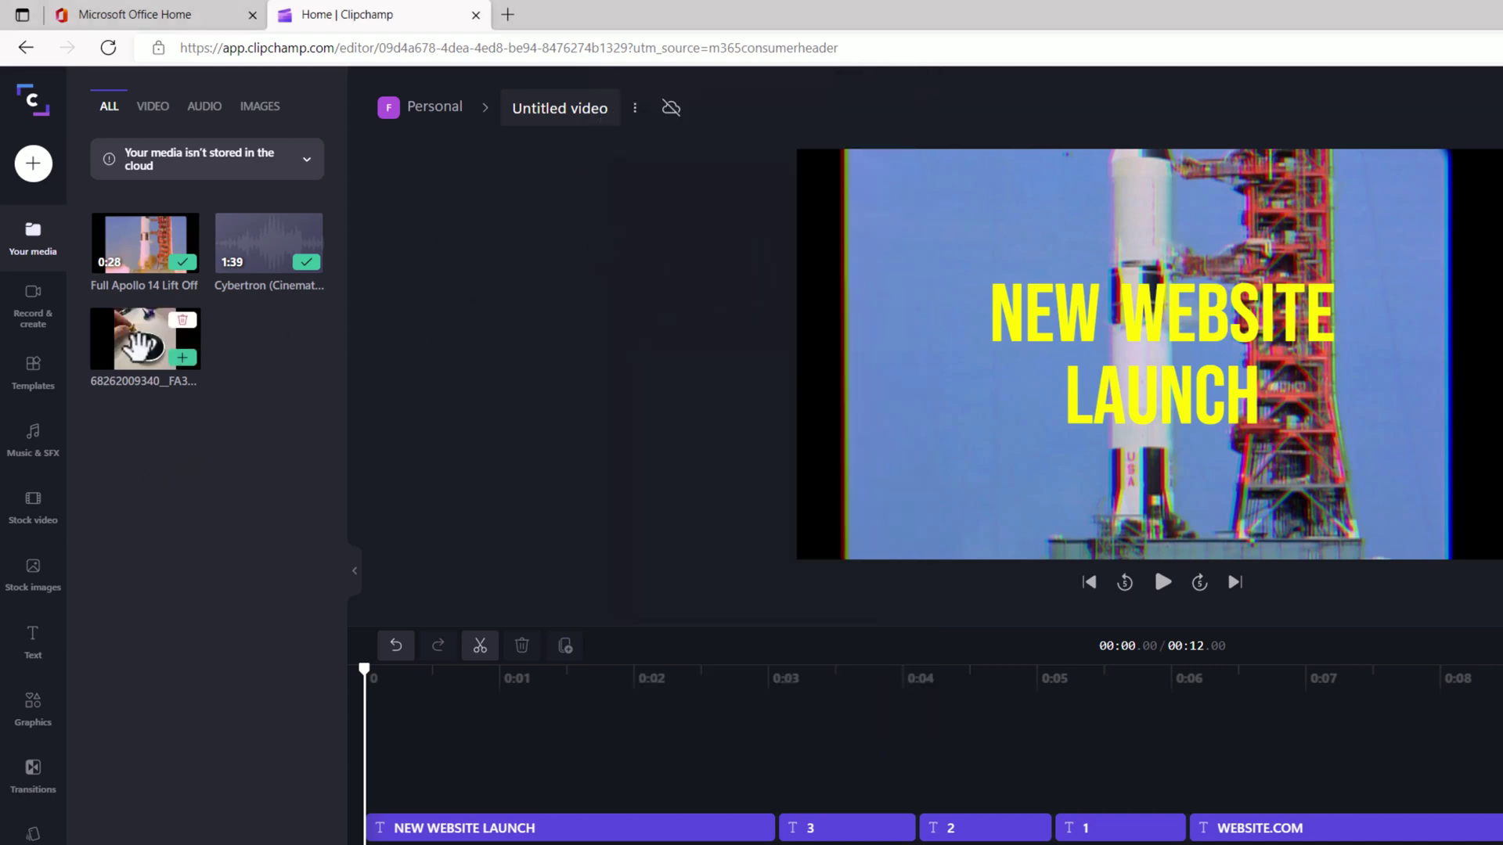
Delete the Apollo launch footage and place the spinning-top phone clip on the video track.
click(513, 844)
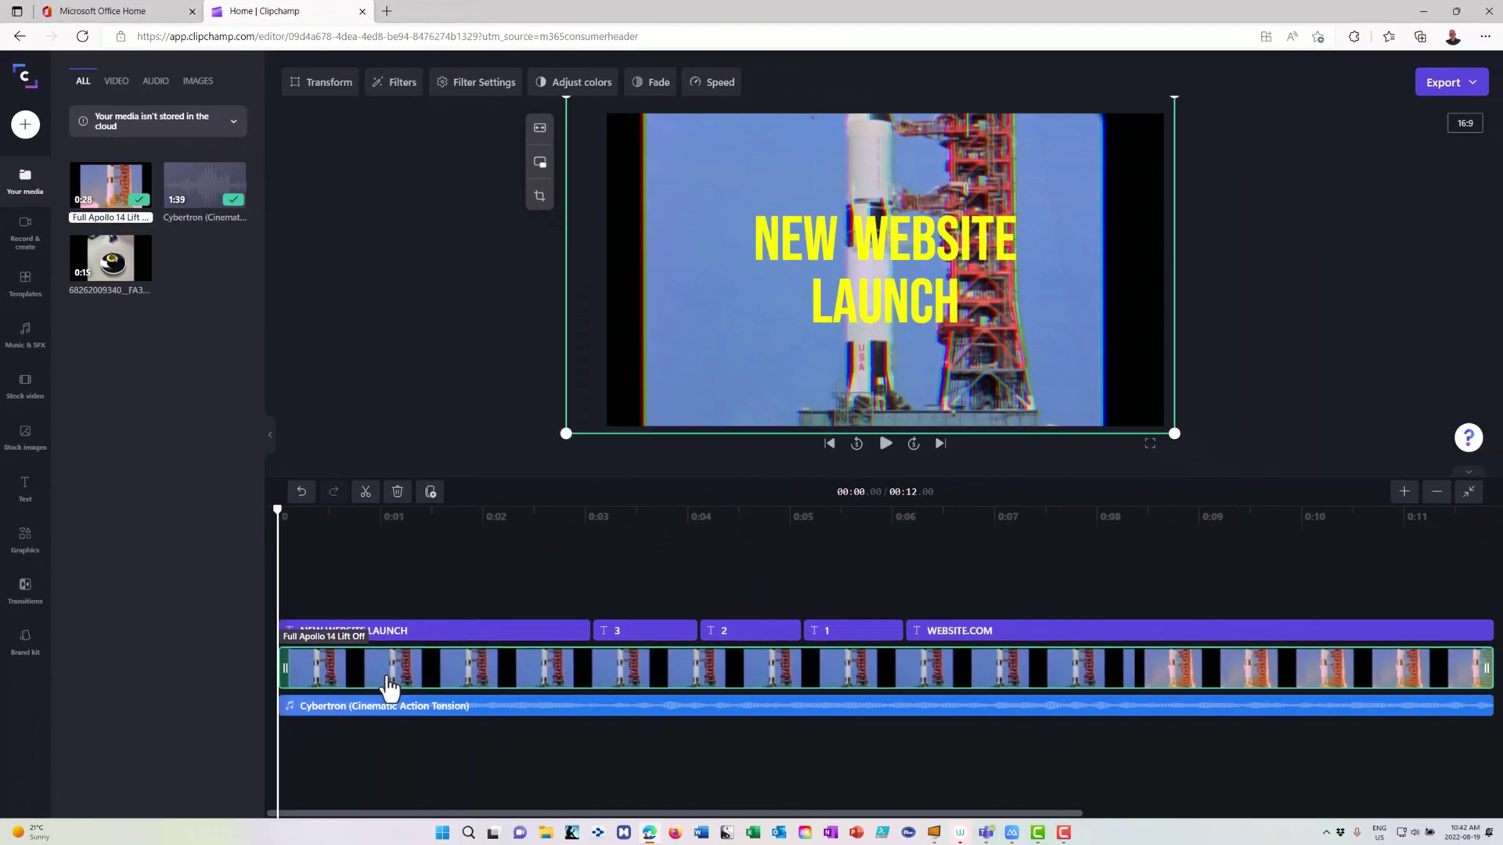
right_click(389, 686)
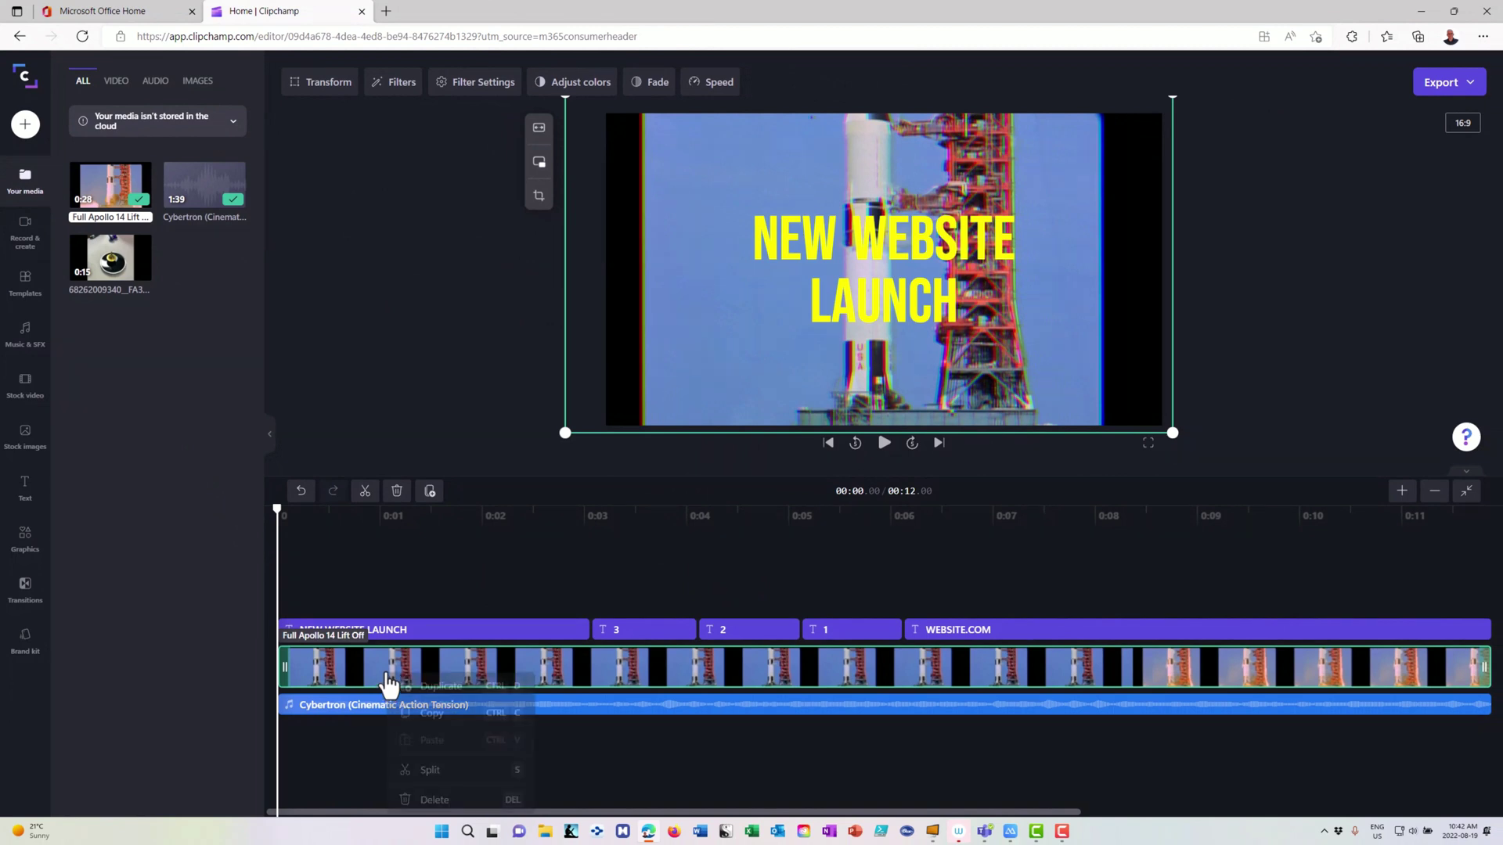
click(437, 798)
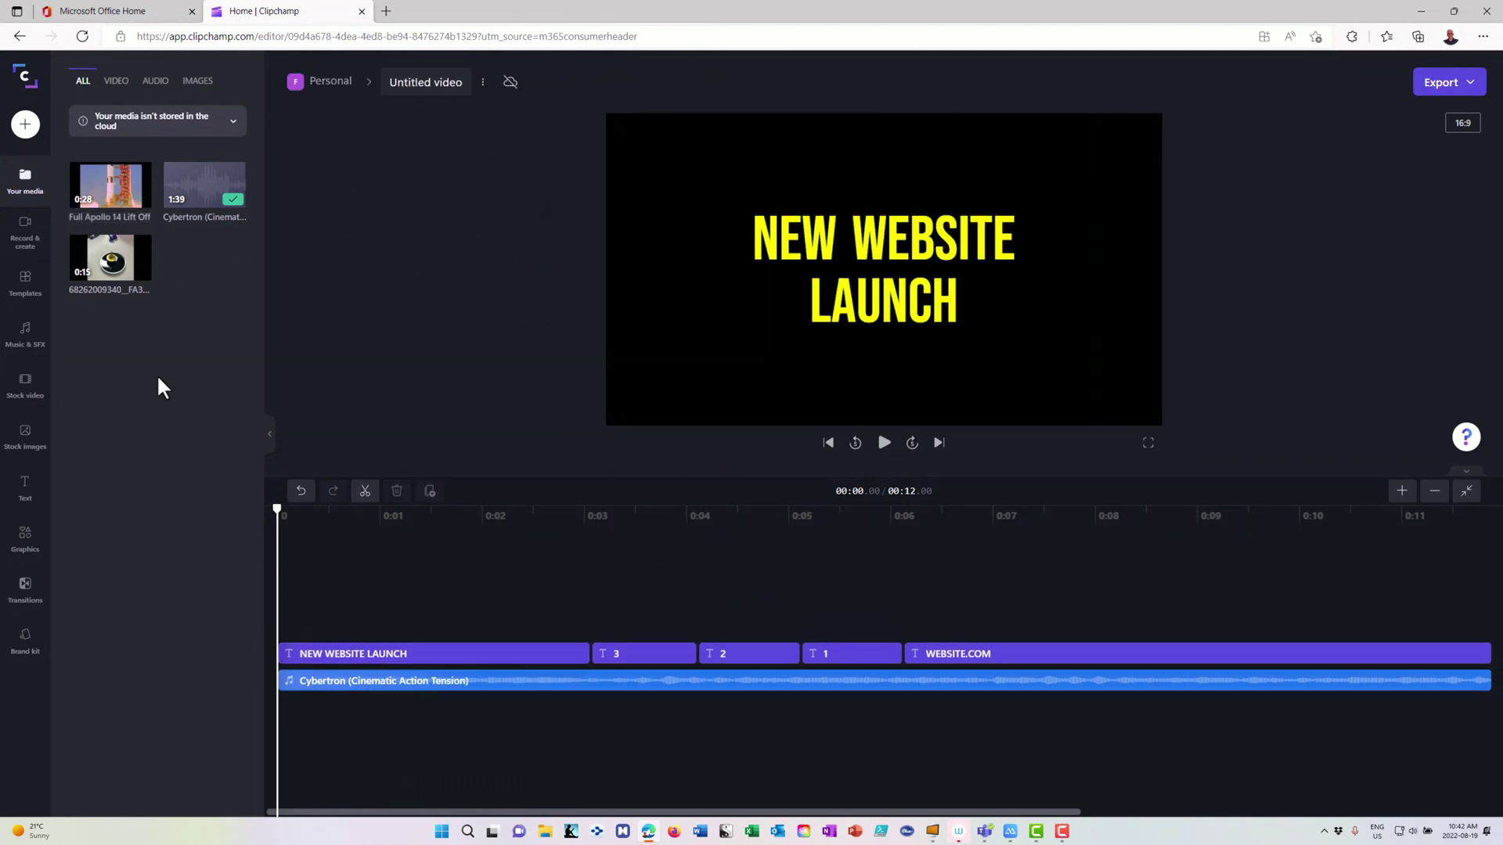
drag(111, 258, 305, 665)
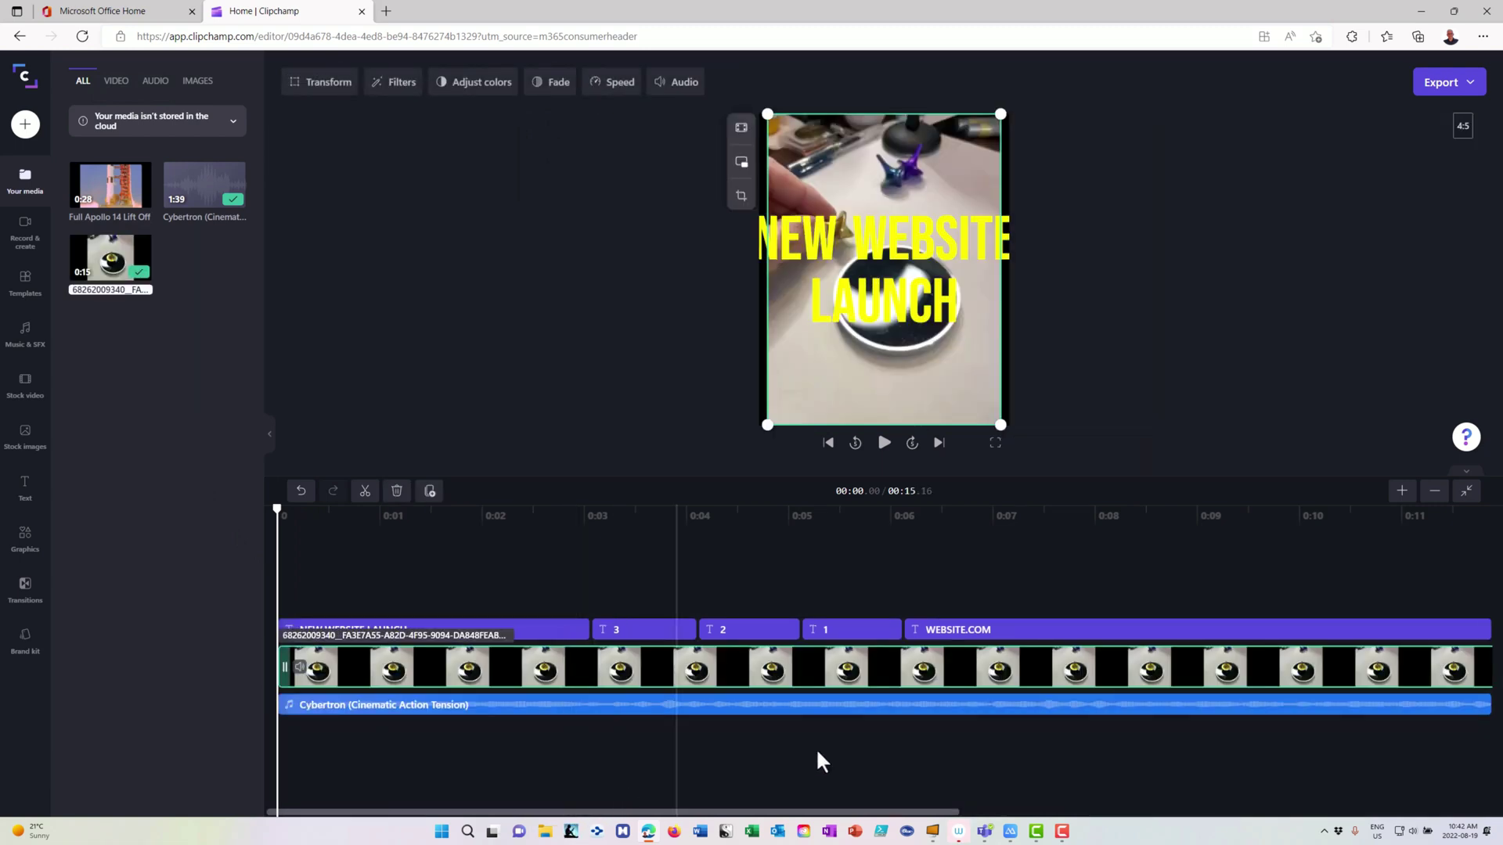
drag(712, 814, 958, 822)
Delete the part of the phone clip beyond the 00:12 mark.
click(1170, 505)
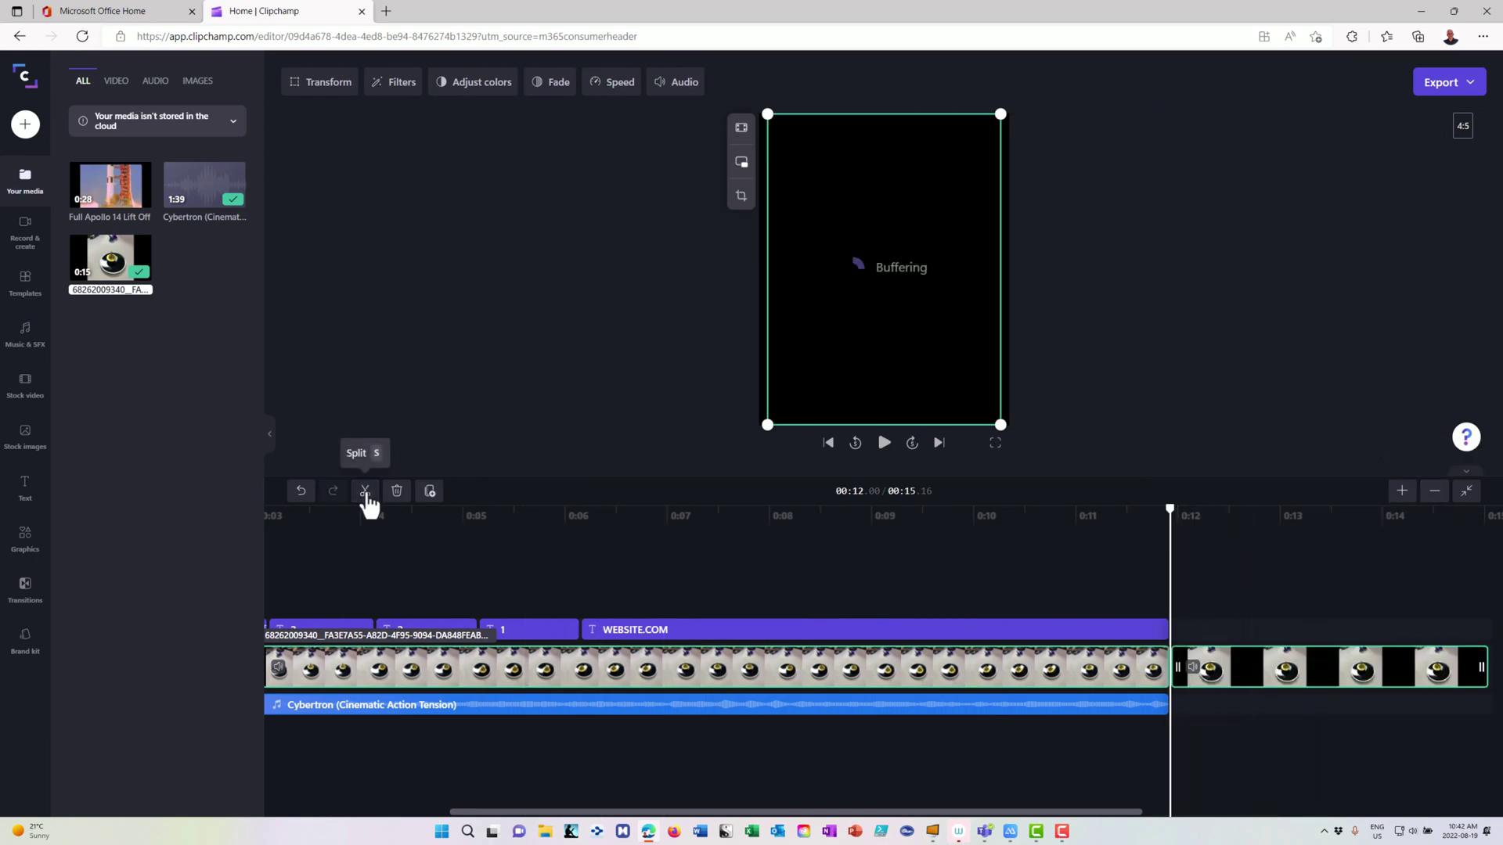
click(1241, 678)
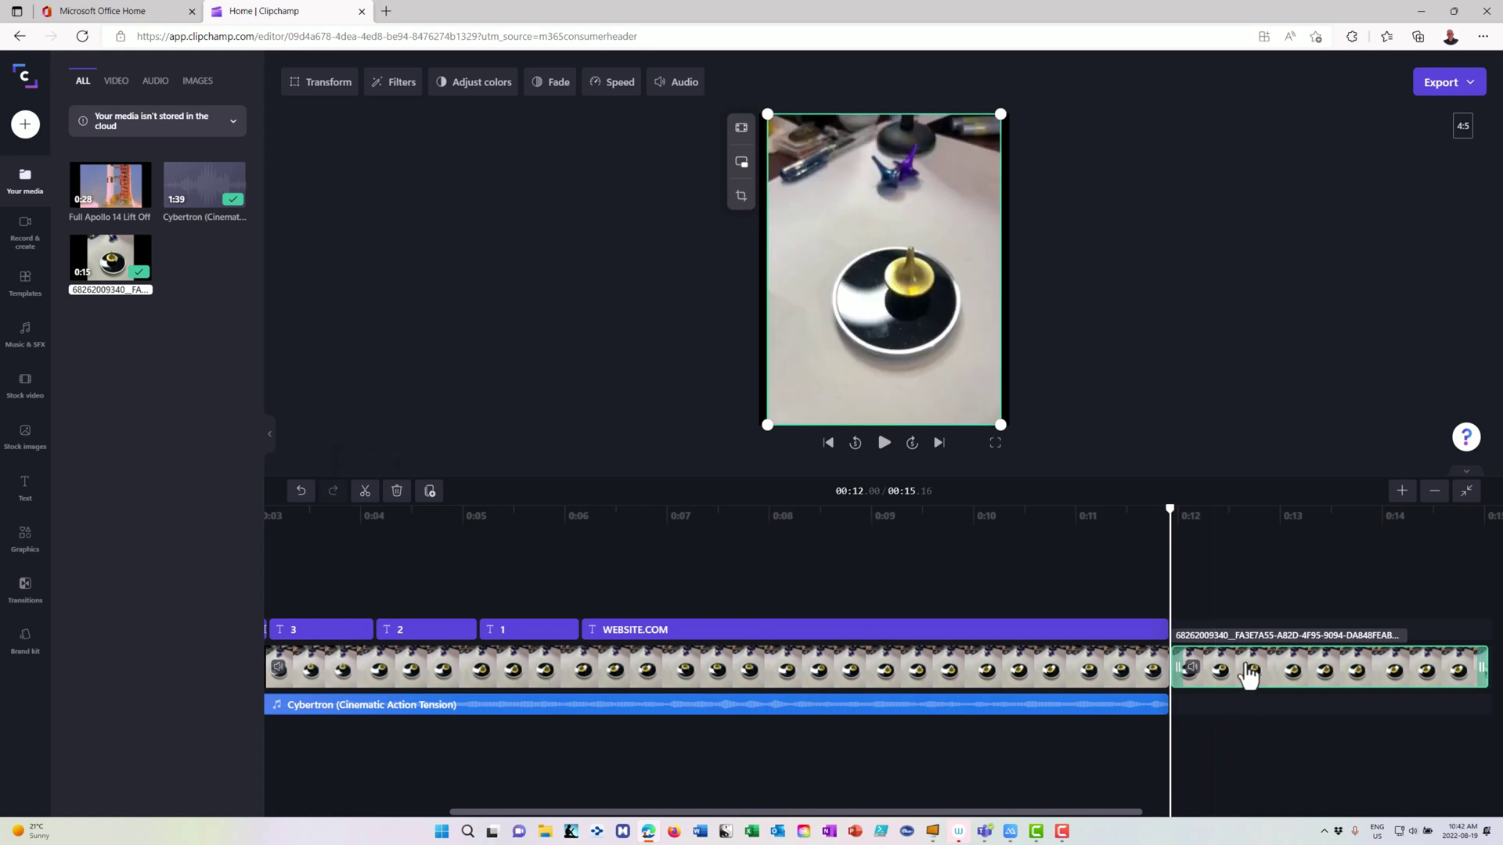
right_click(1256, 675)
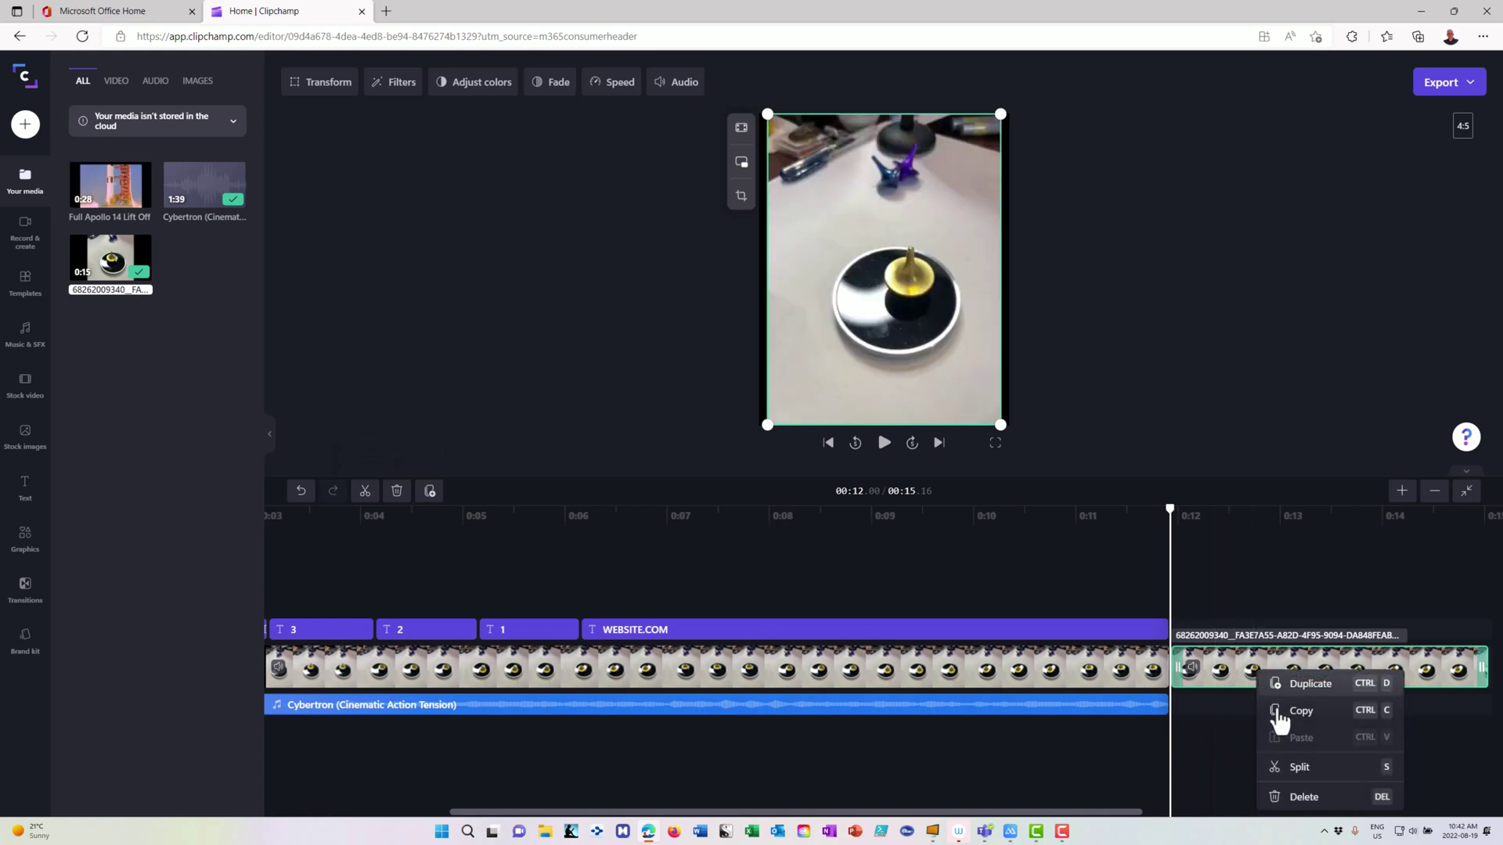
click(1303, 796)
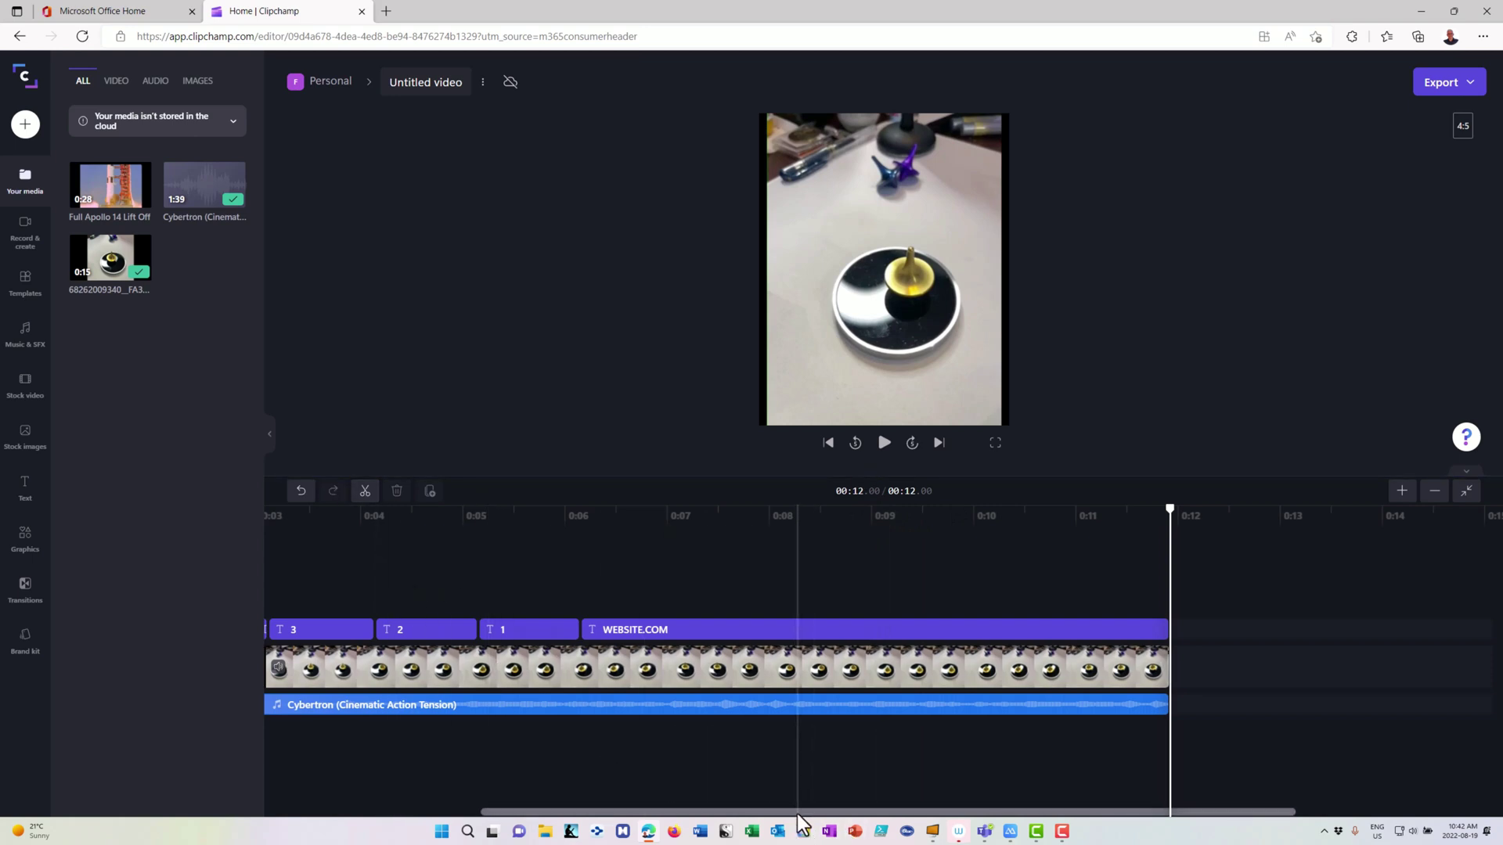
Select the NEW WEBSITE LAUNCH title clip with the playhead about one second in.
drag(798, 813, 506, 808)
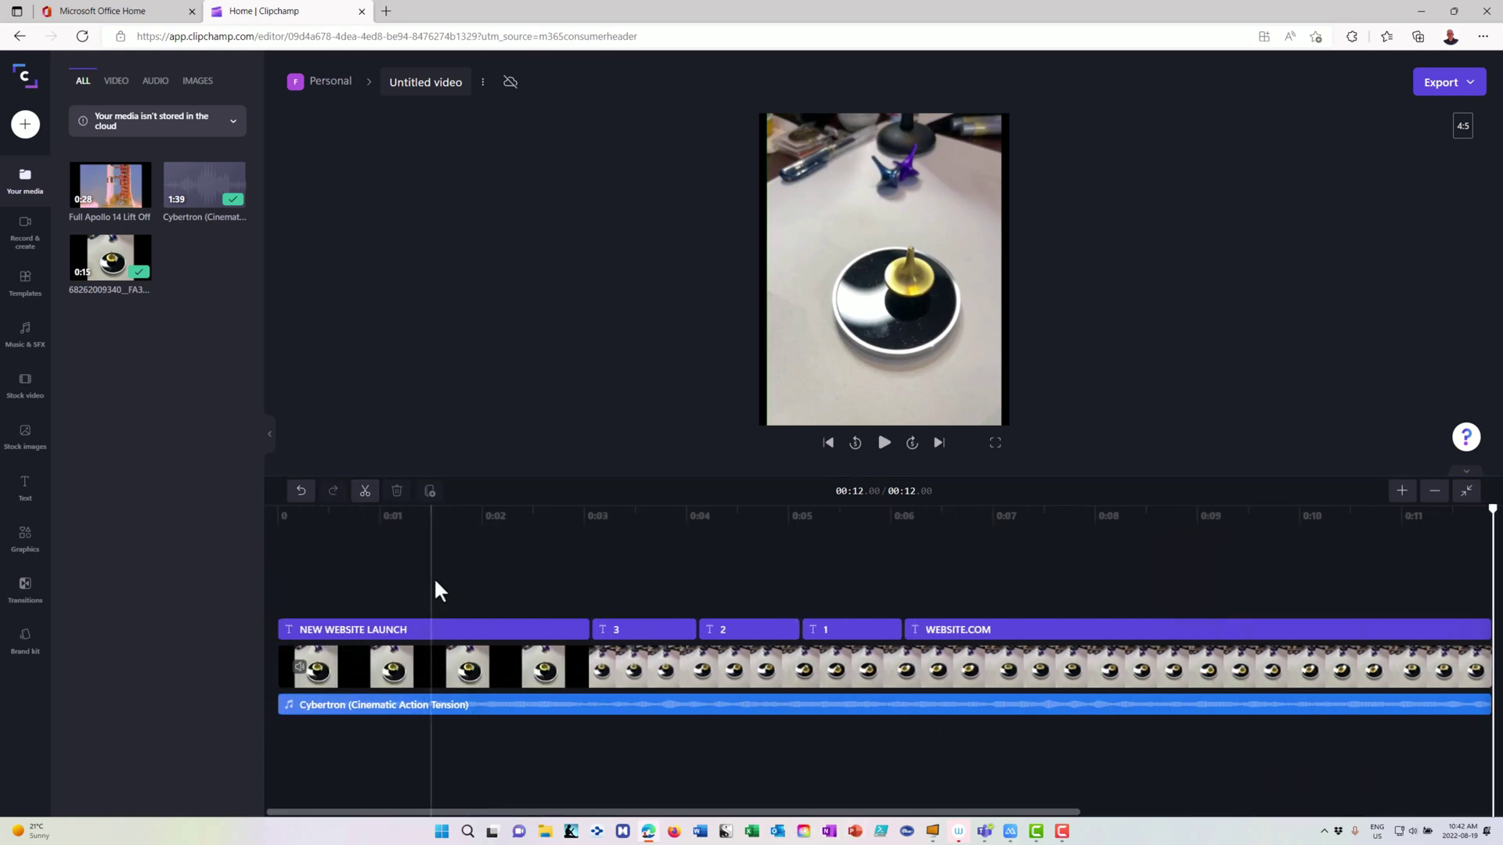
click(438, 631)
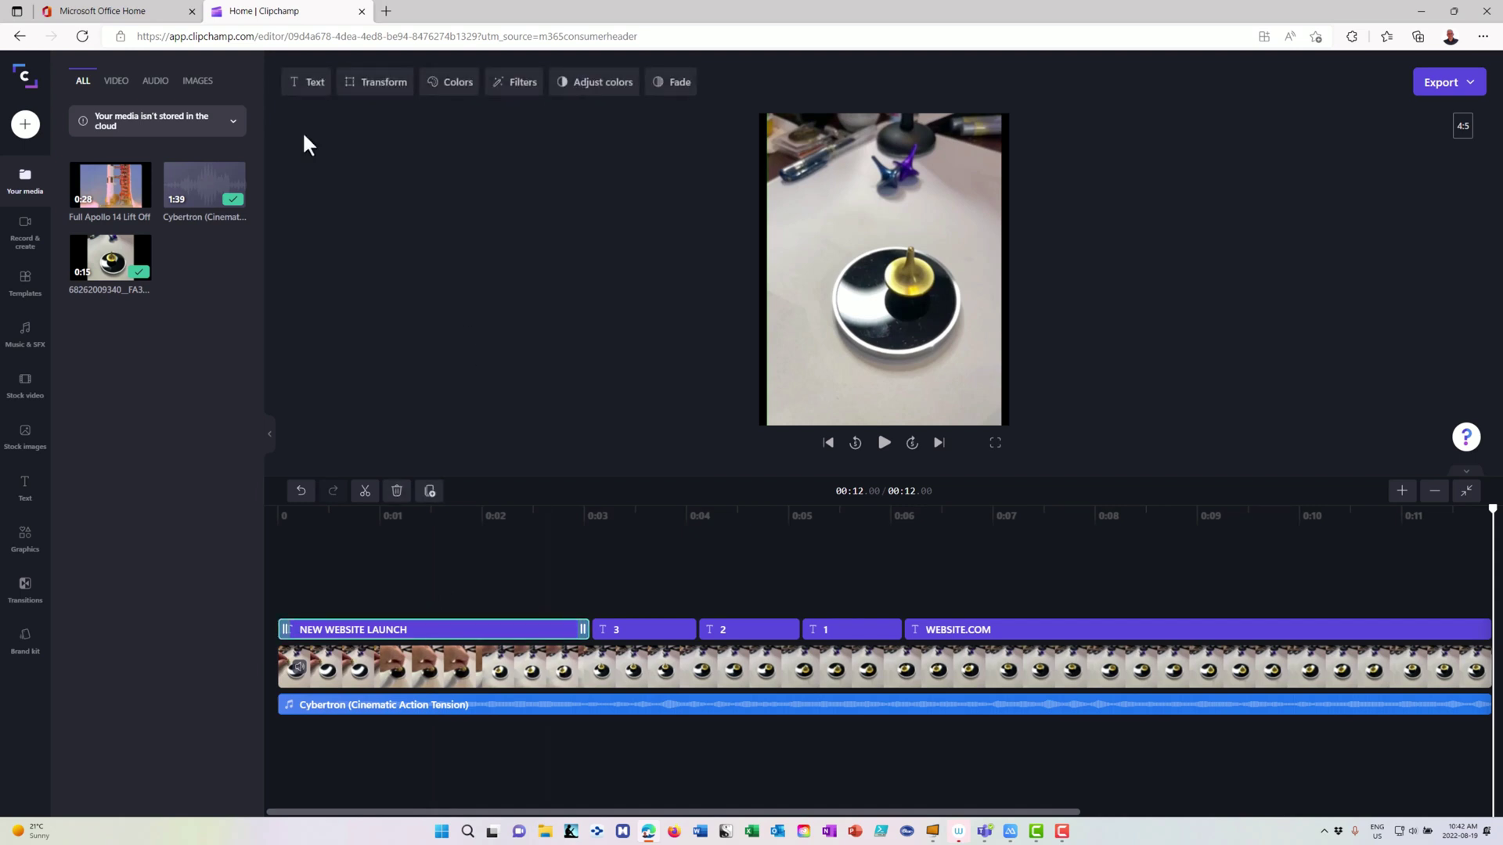
click(483, 178)
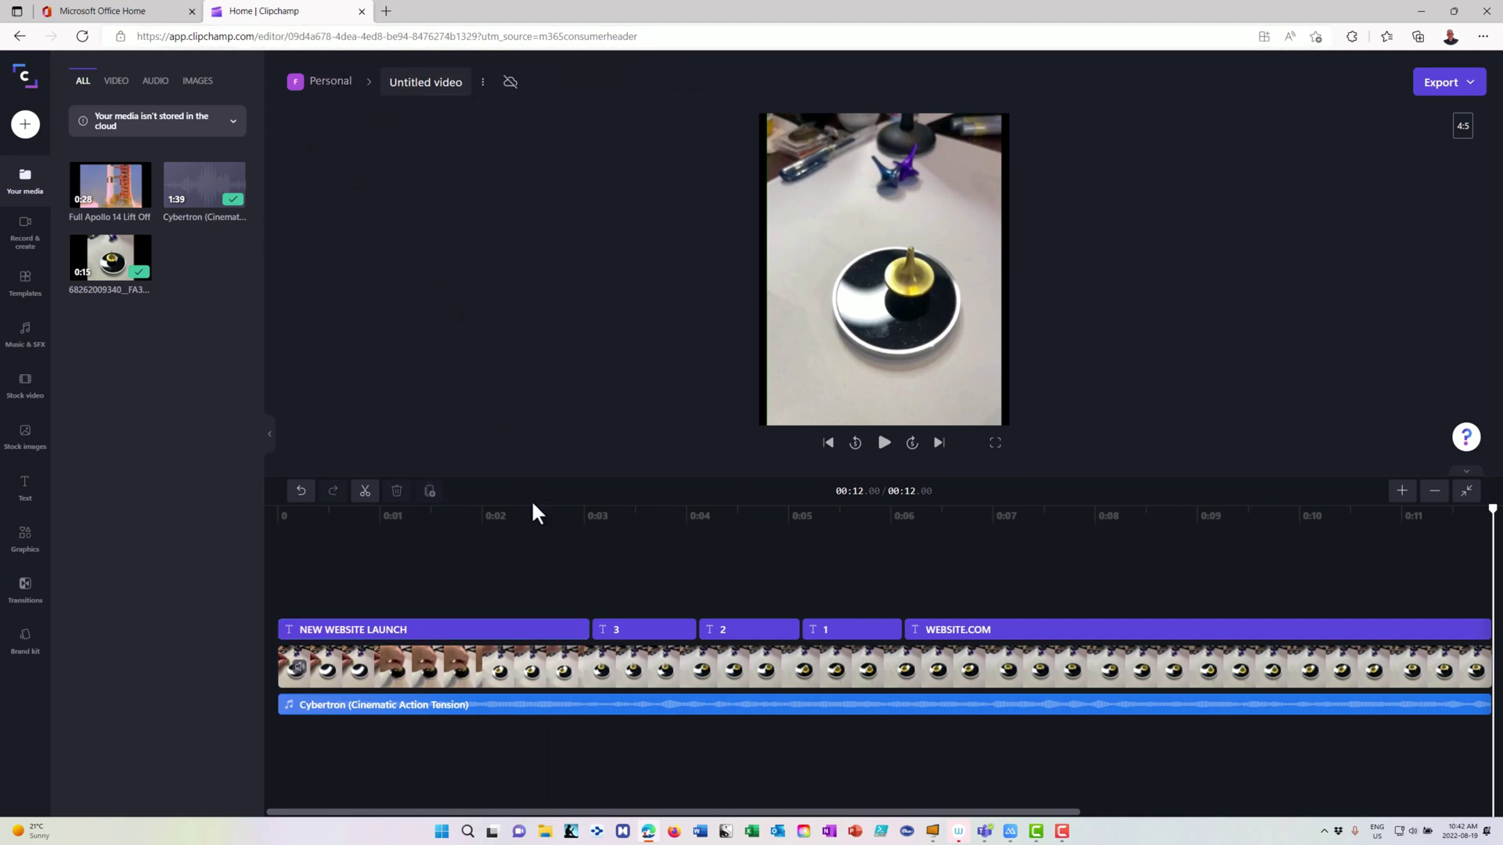
click(439, 636)
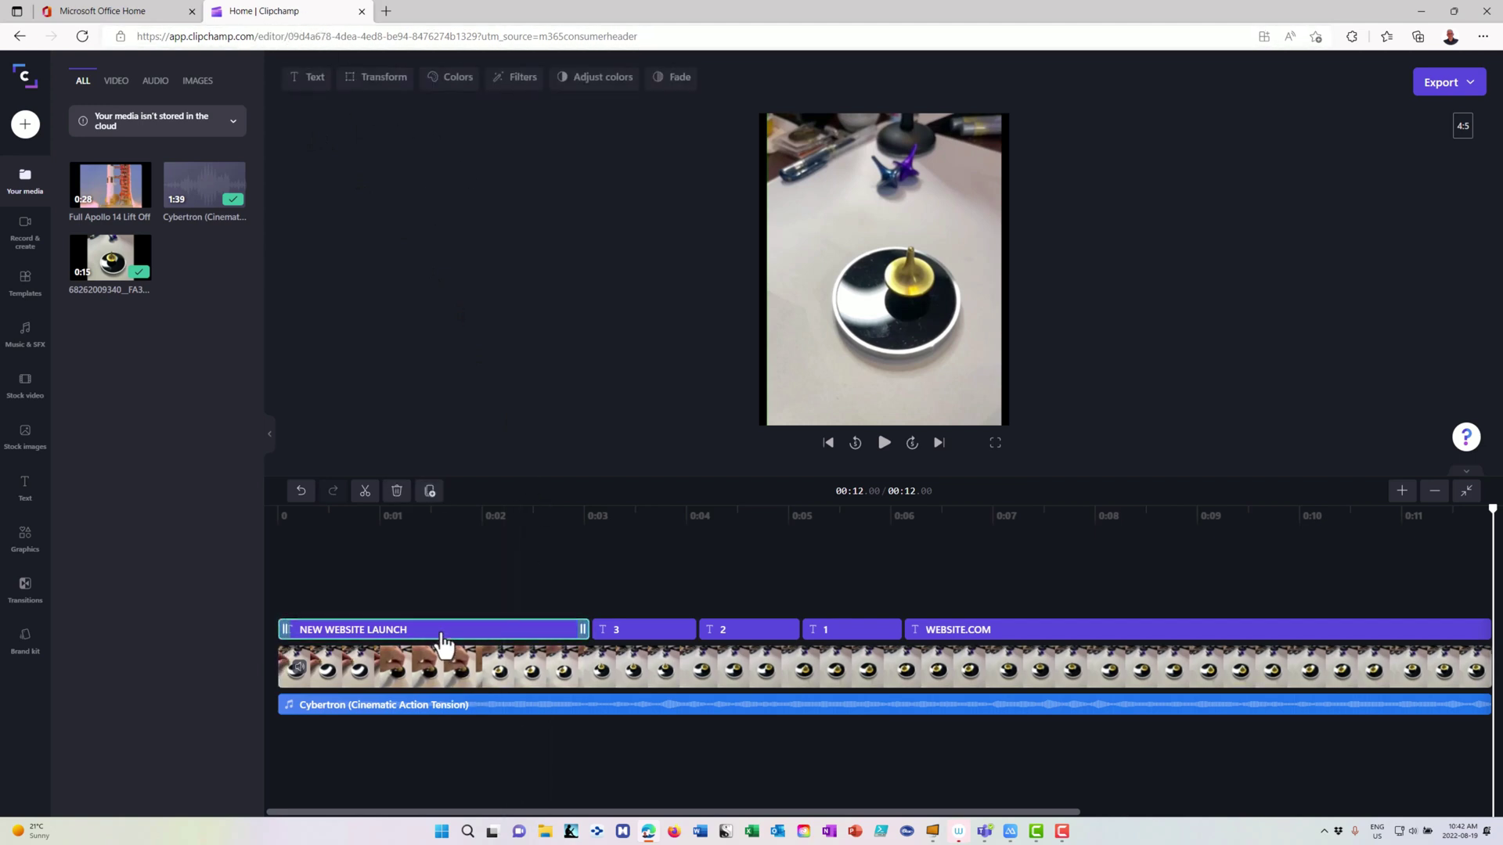
click(401, 631)
click(859, 260)
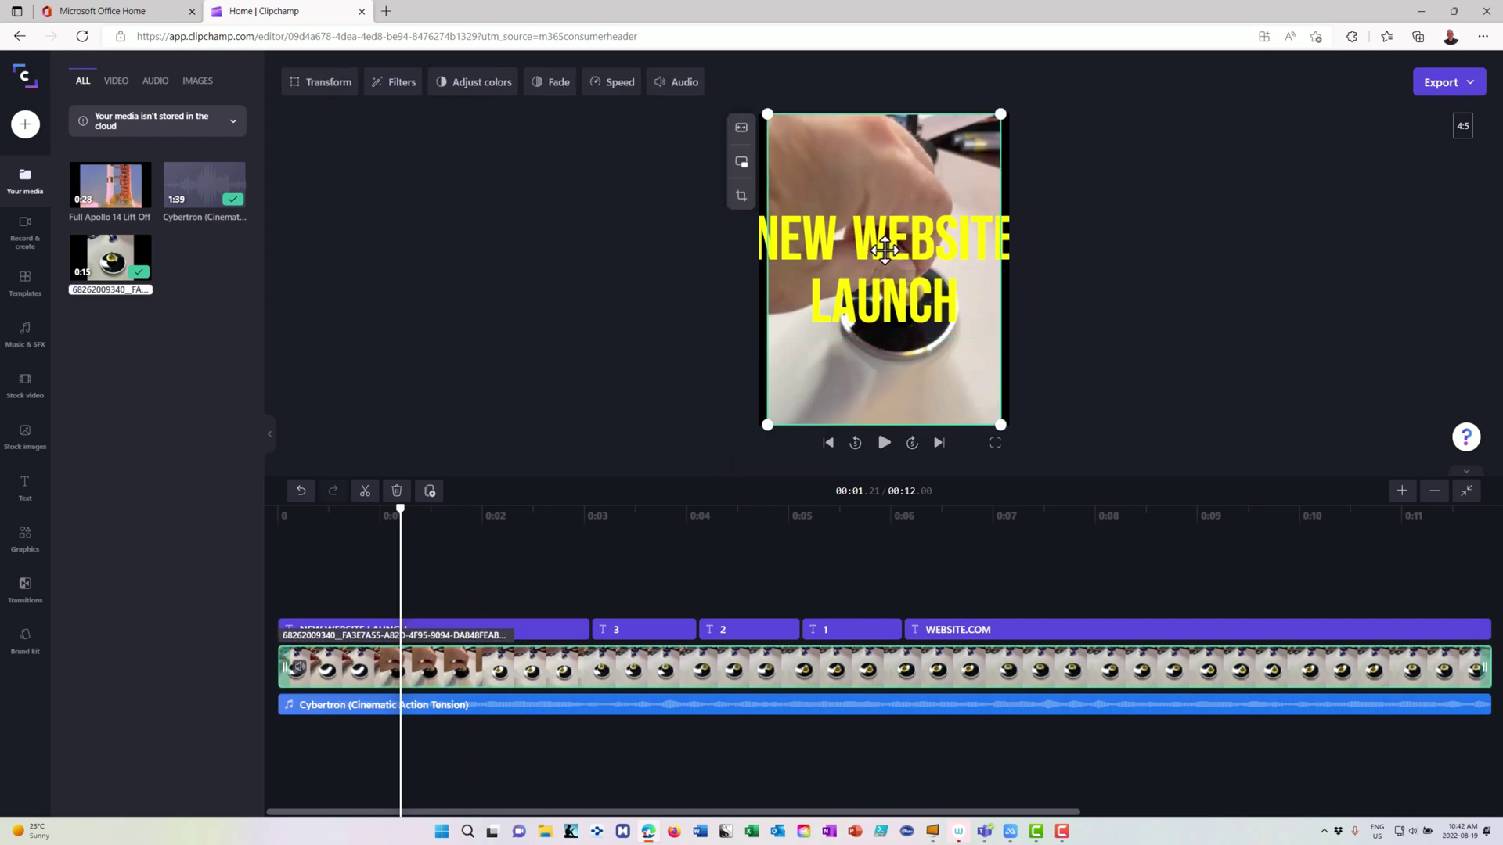
Replace the title text with 'Are you' and 'Ready?' on two lines.
click(884, 250)
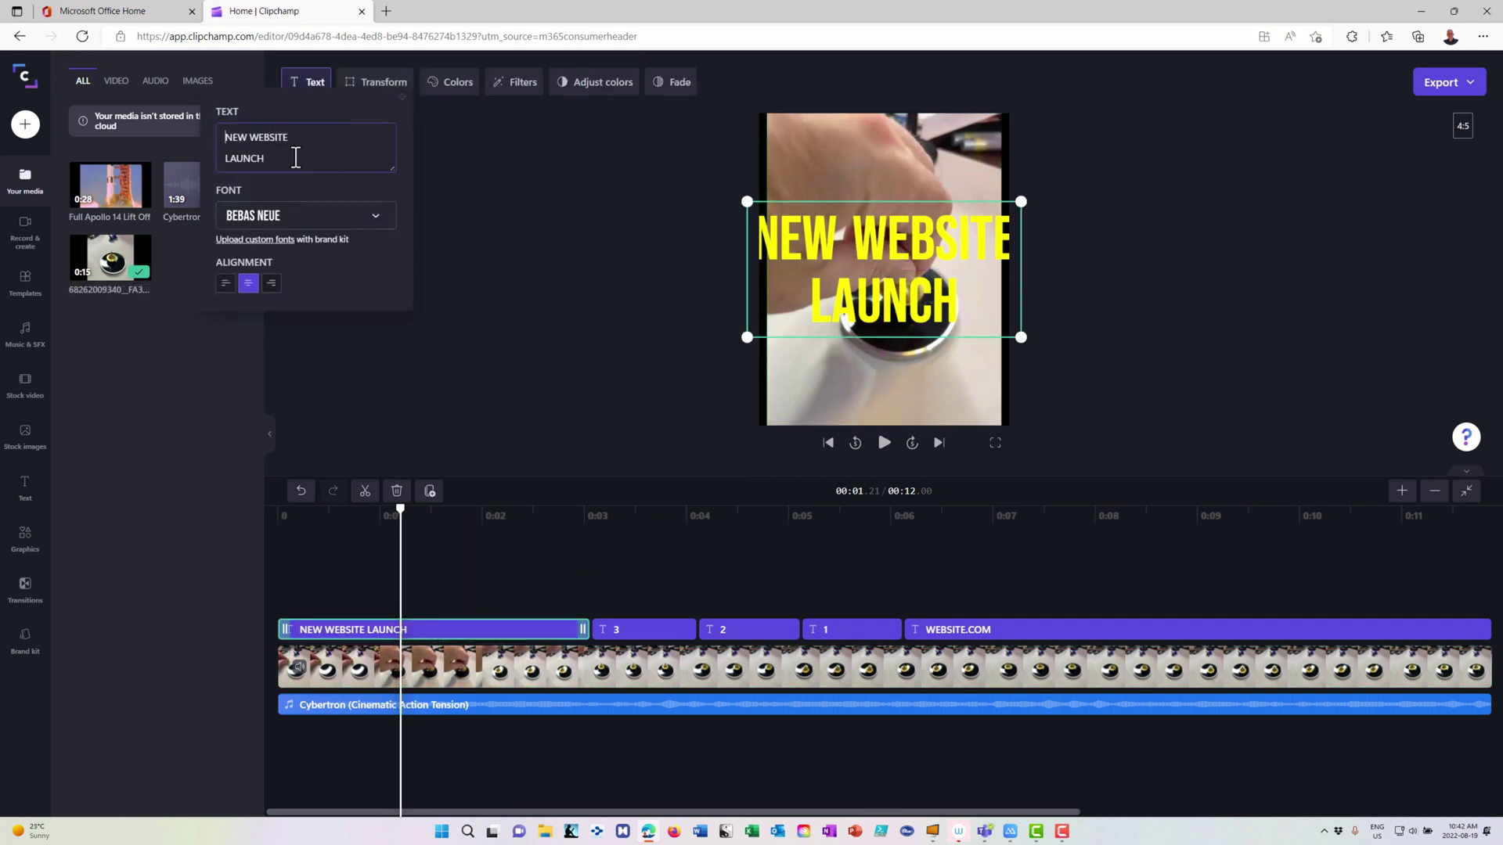
drag(296, 158, 205, 144)
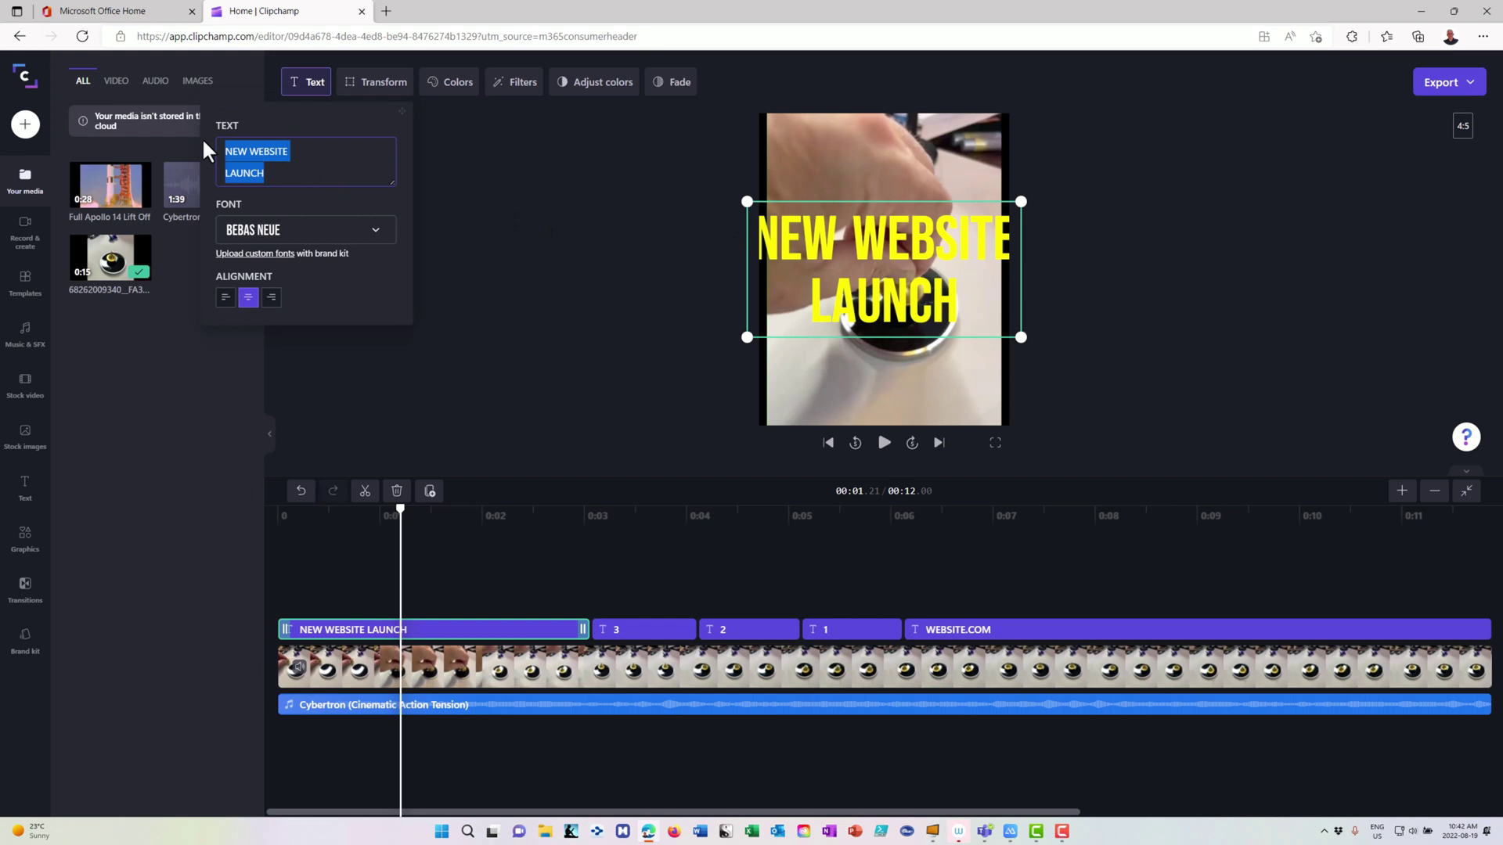
text(Are y)
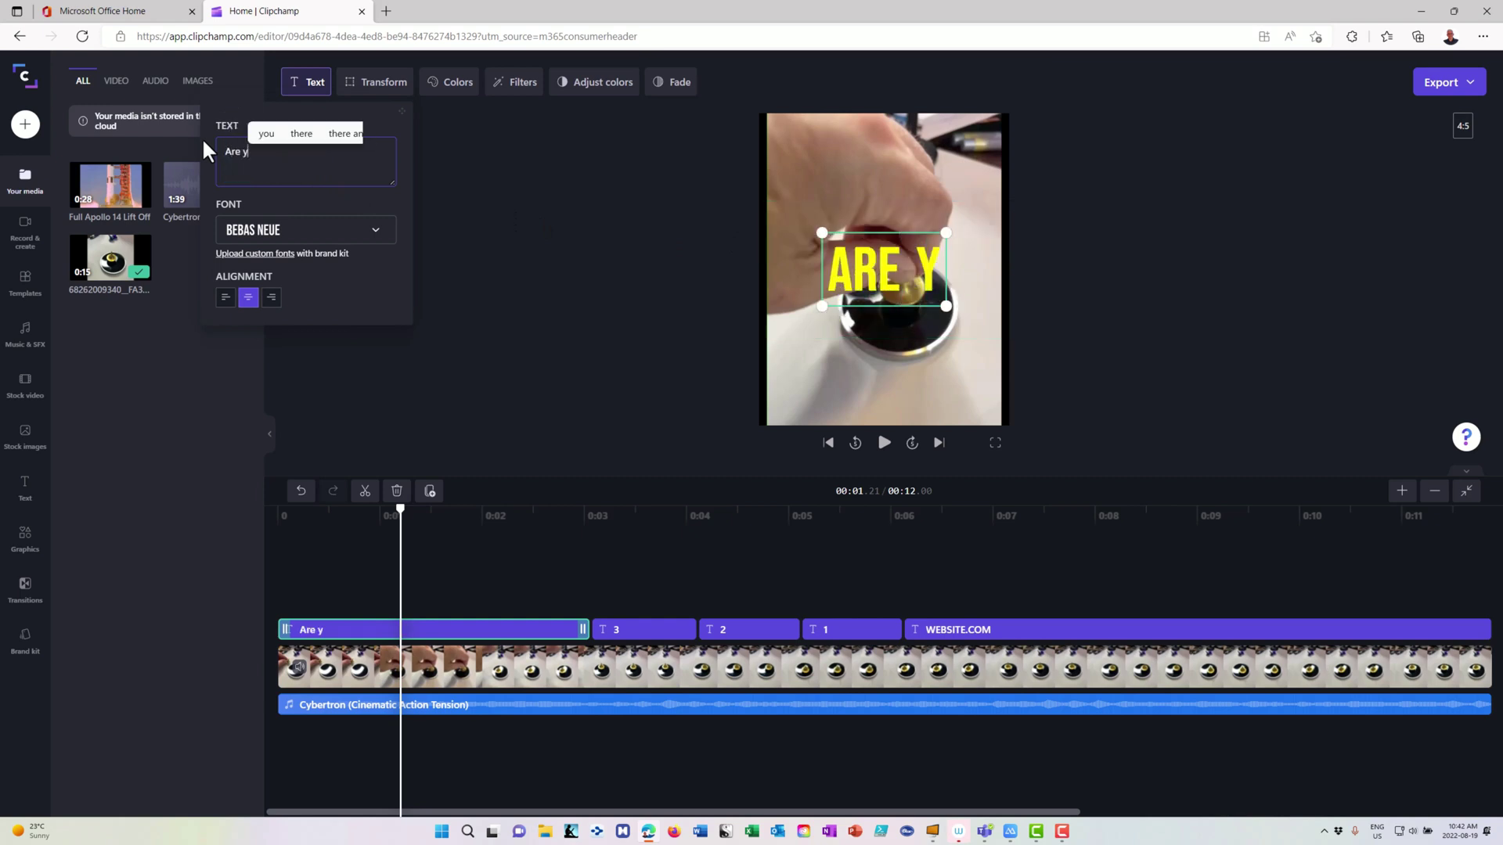
text(ou)
key(Return)
text(Ready)
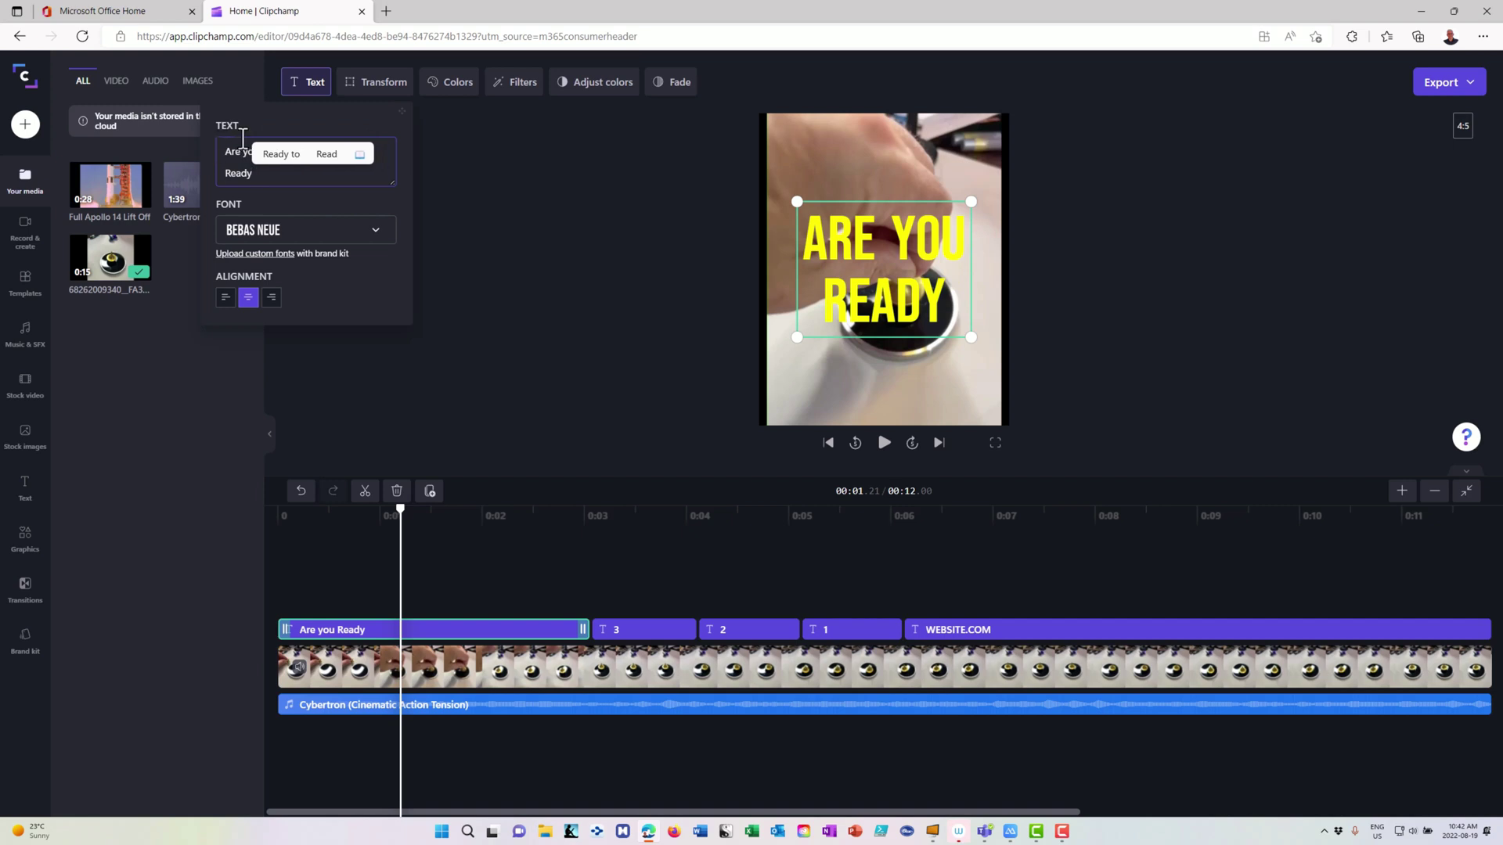
text(?)
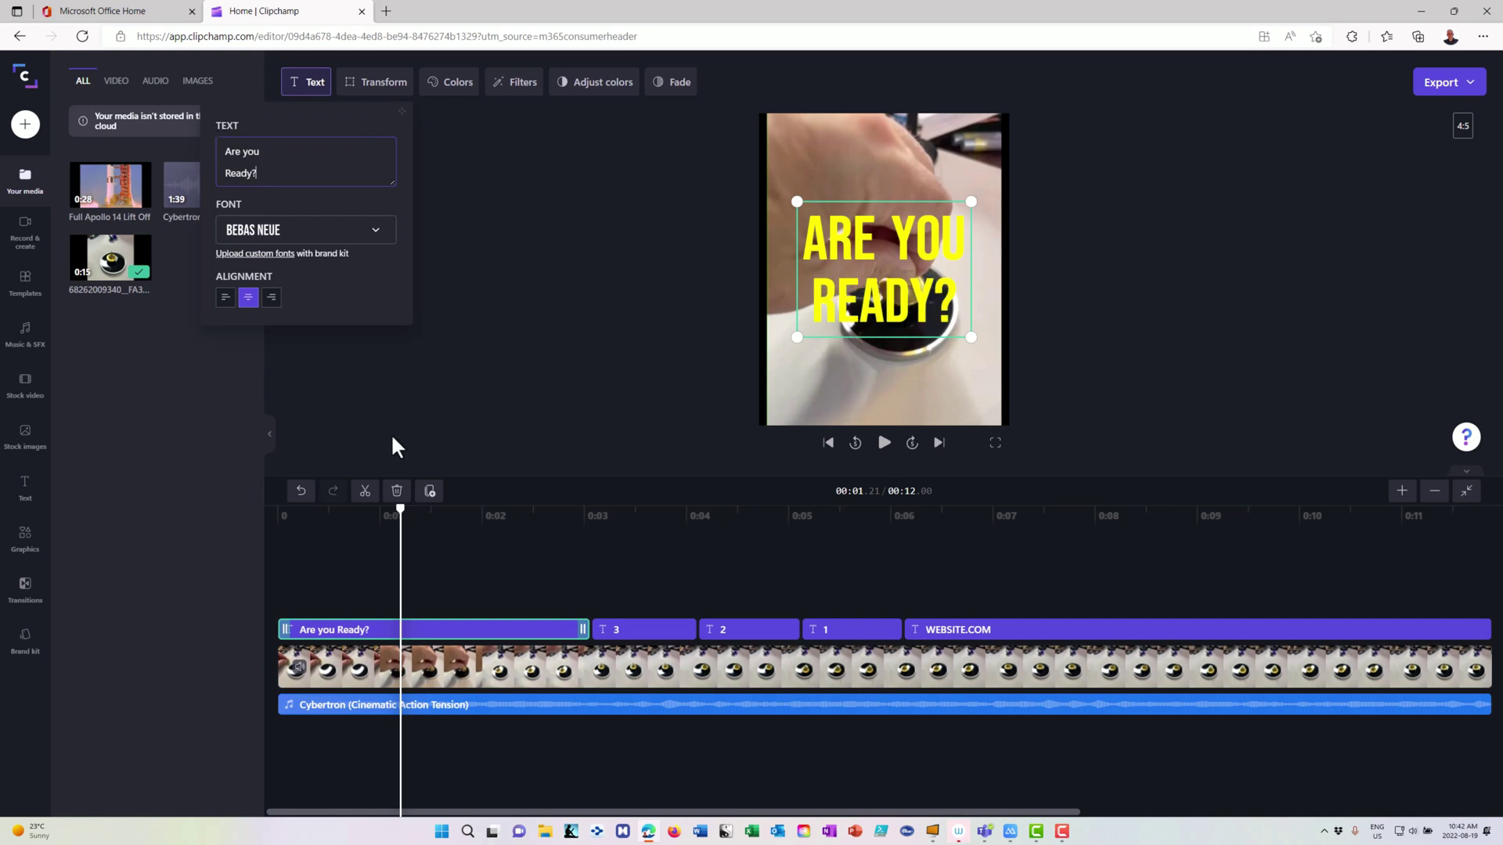
click(980, 631)
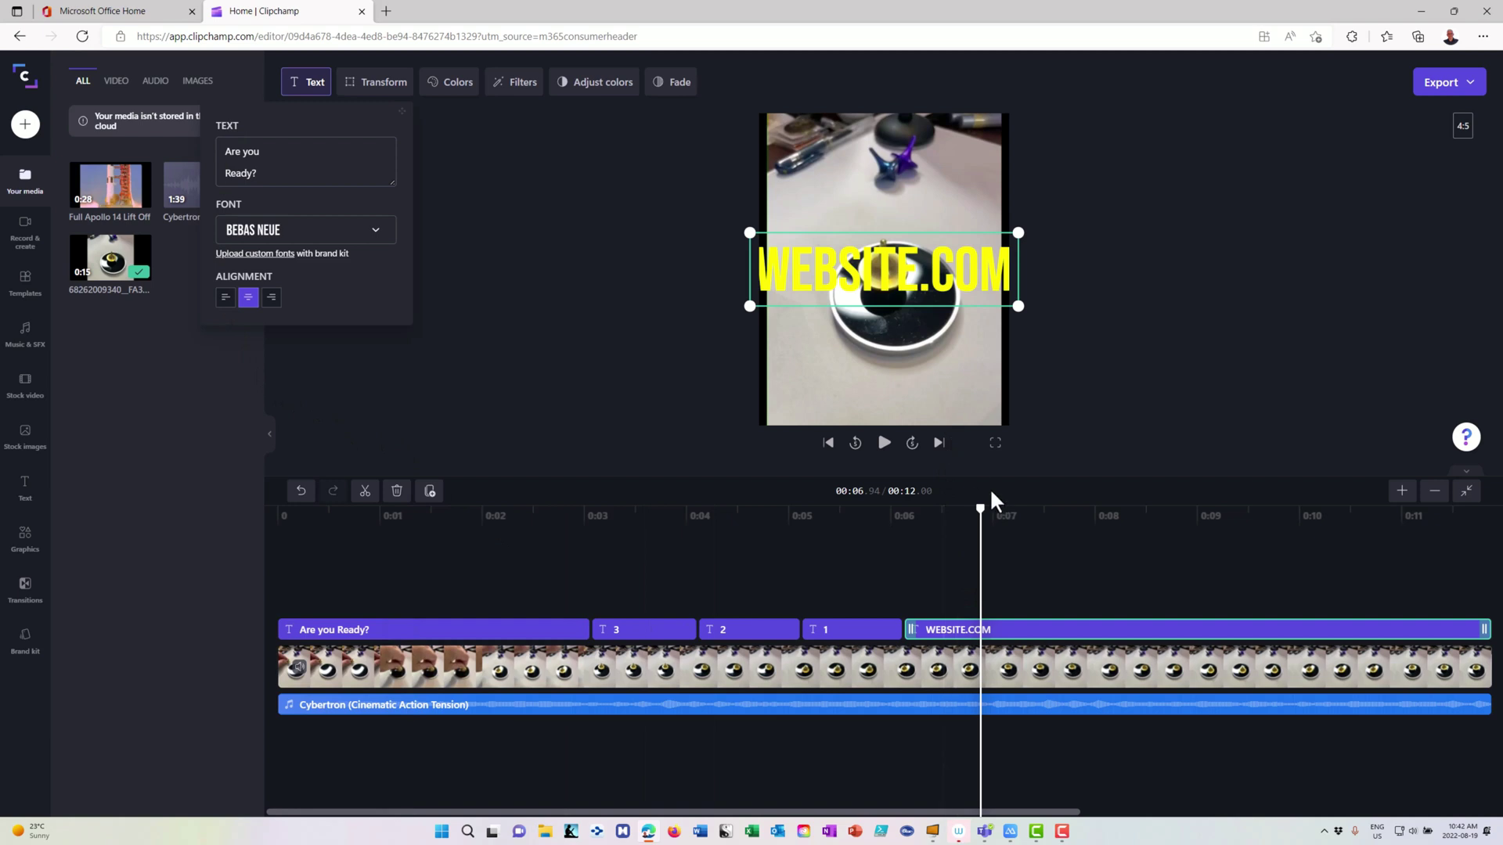
Replace the WEBSITE.COM title text with 'learningmindset.ca'.
click(852, 278)
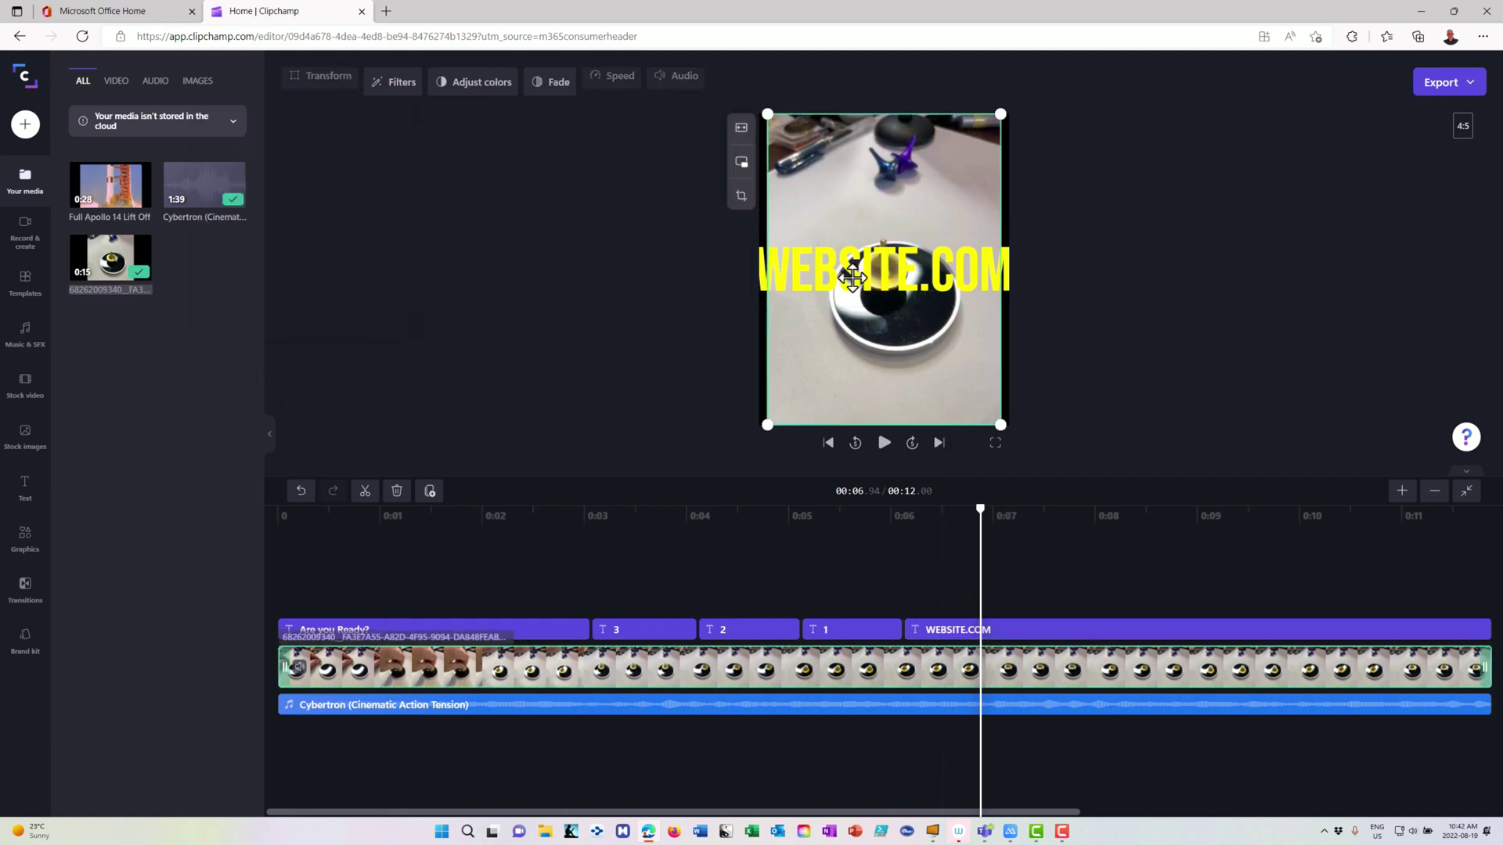
click(852, 278)
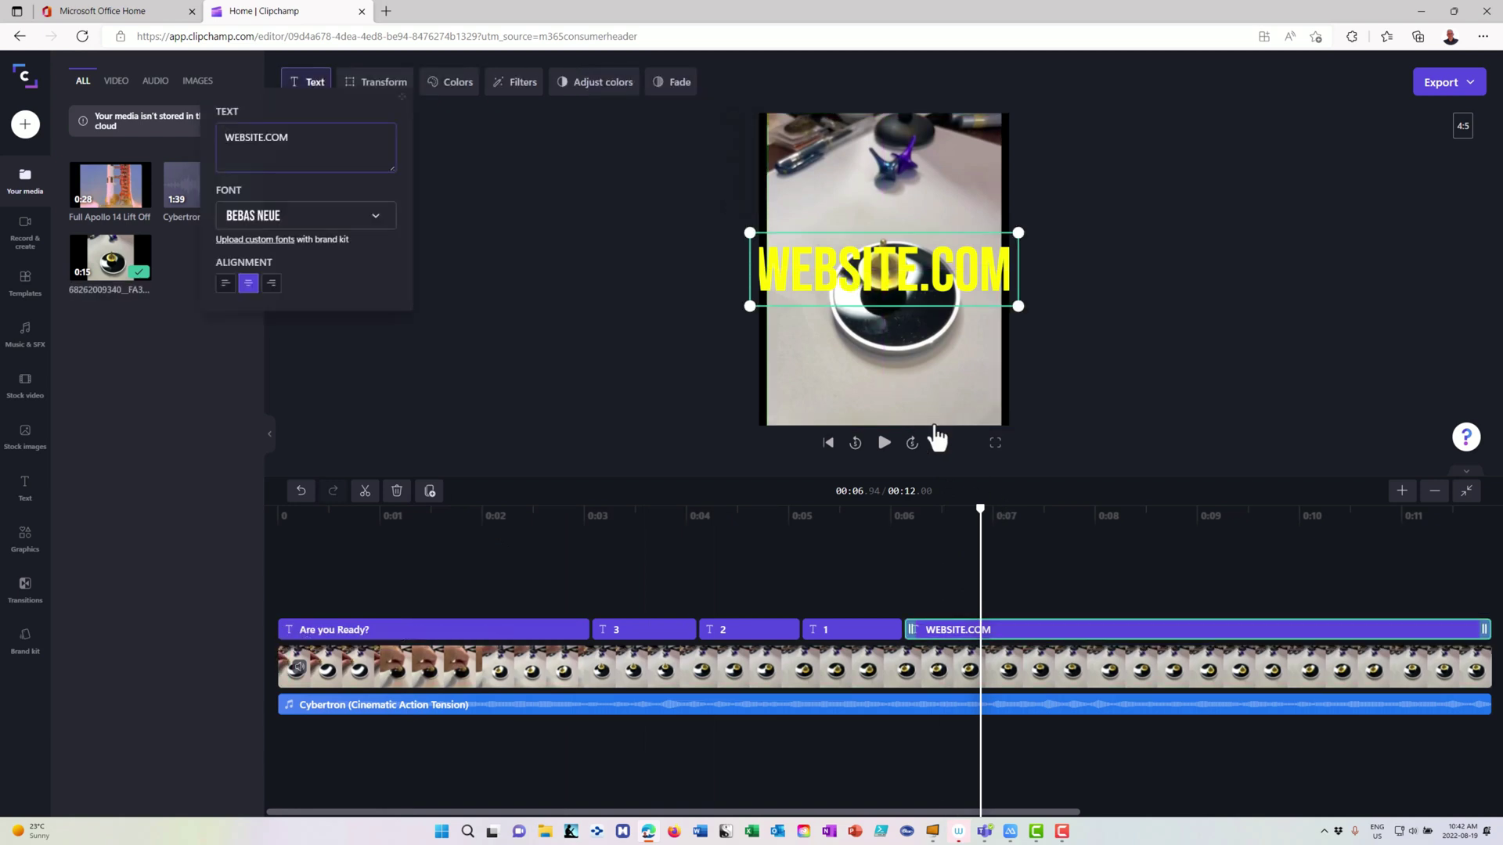
drag(305, 141, 202, 147)
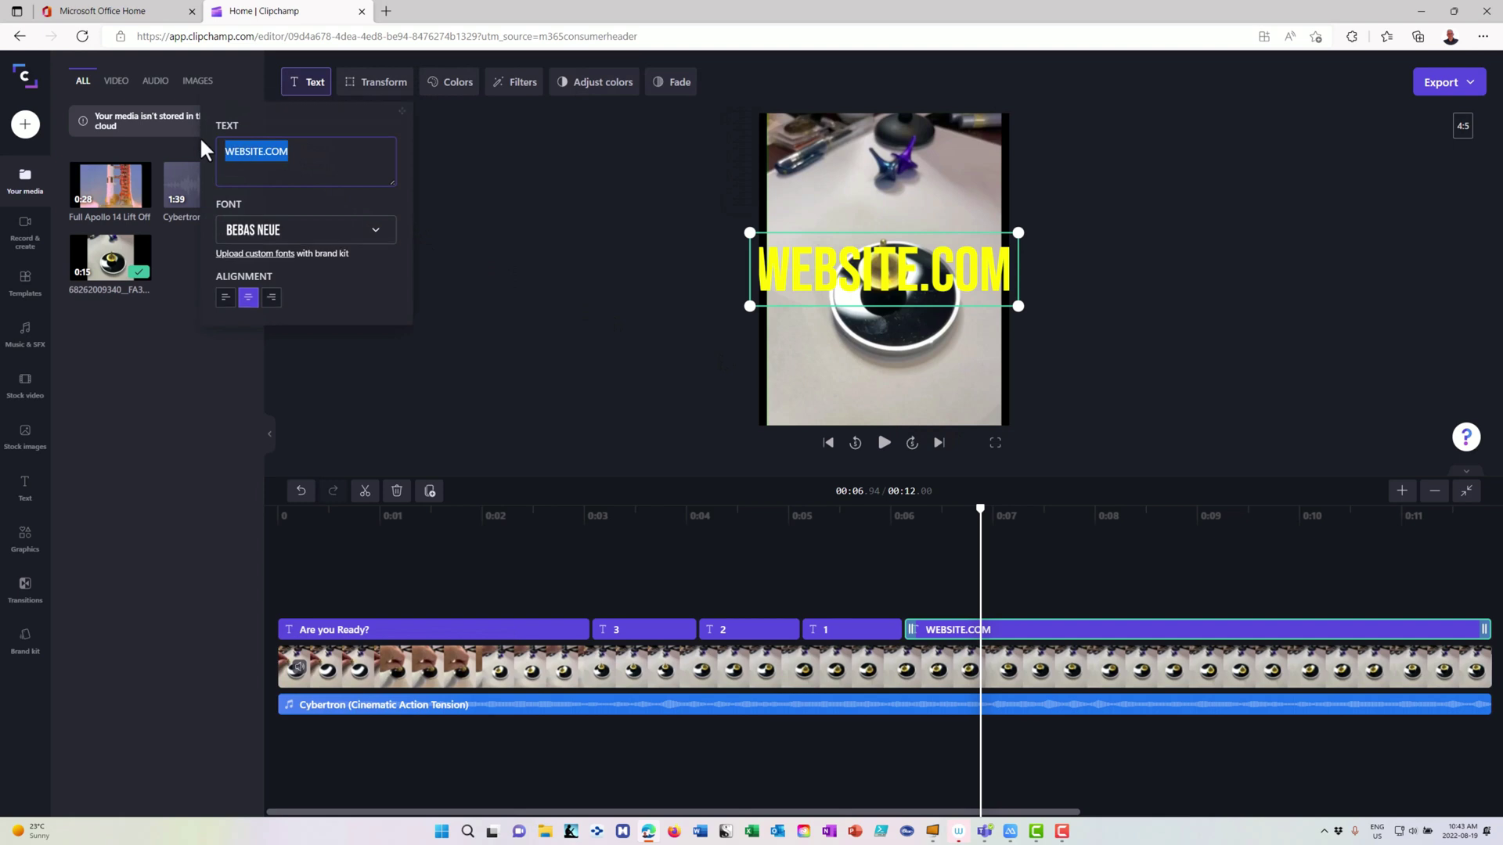
text(learning)
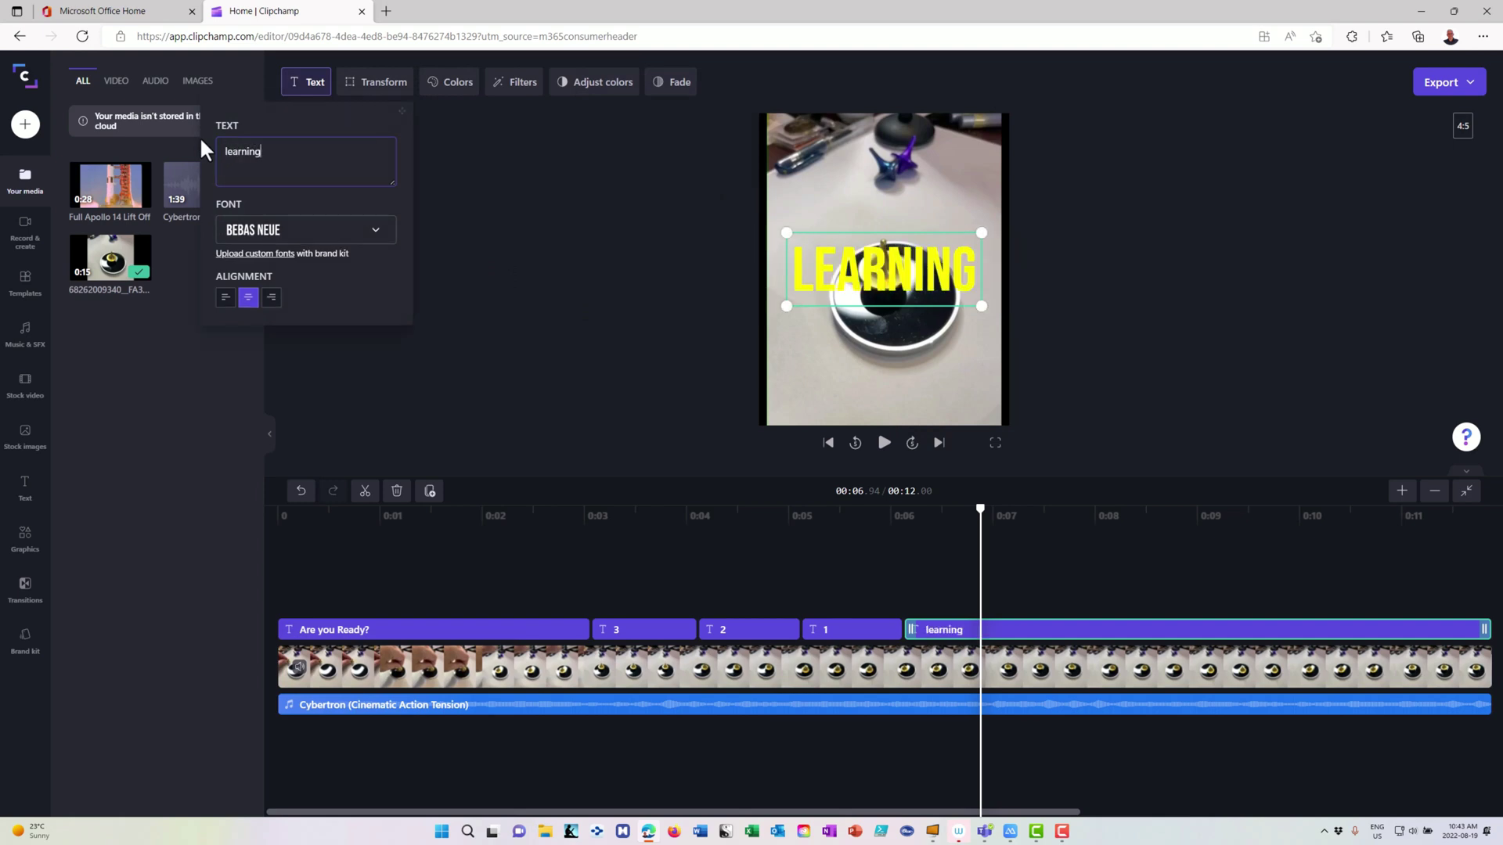
text(mindset.ca)
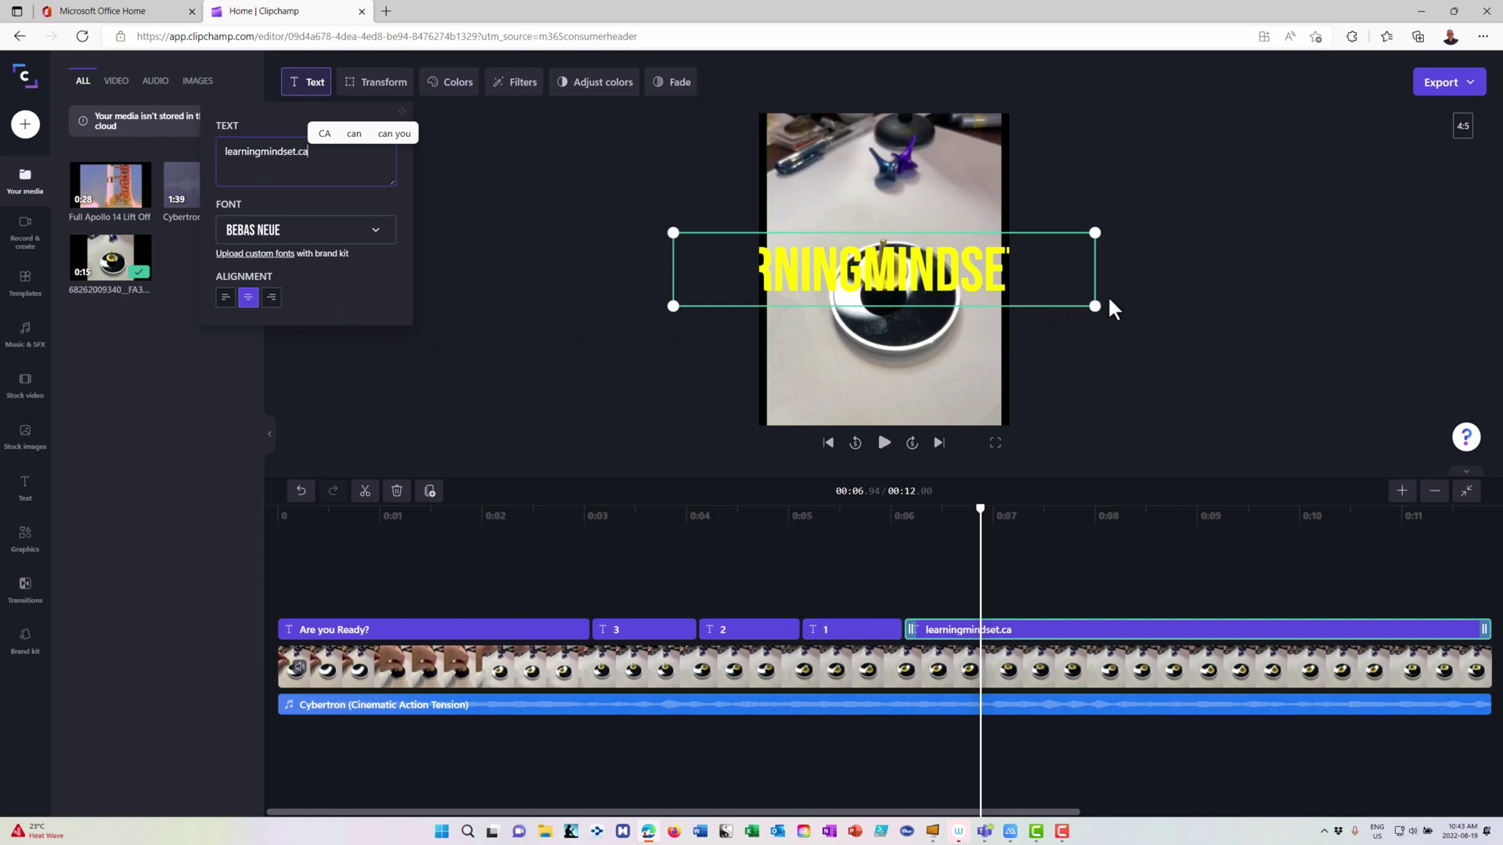
Resize and reposition the title box so 'learningmindset.ca' shows in full.
drag(1095, 305, 1021, 292)
drag(903, 268, 935, 275)
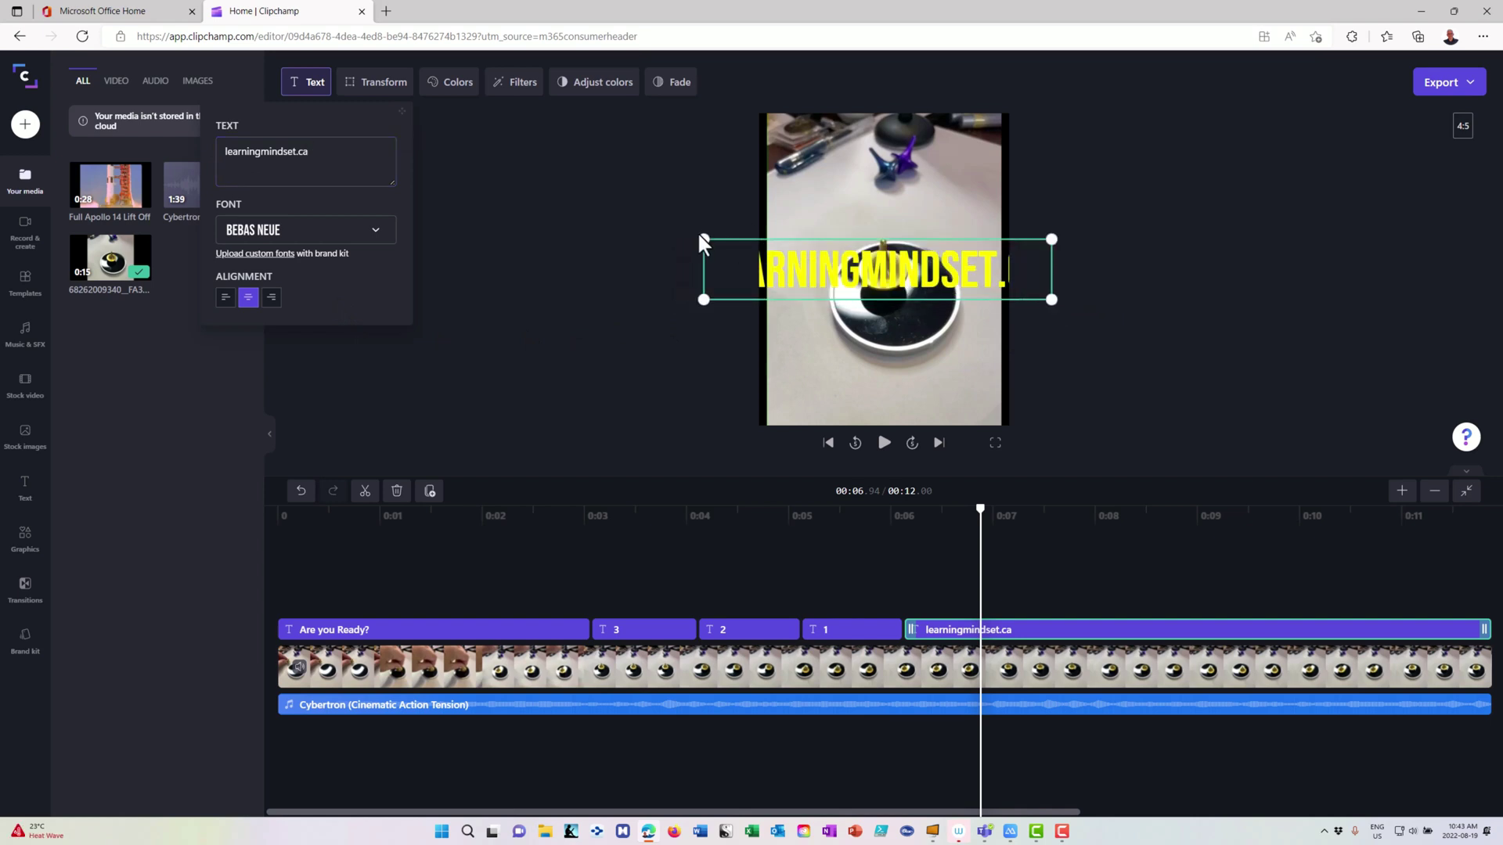
drag(719, 244, 822, 219)
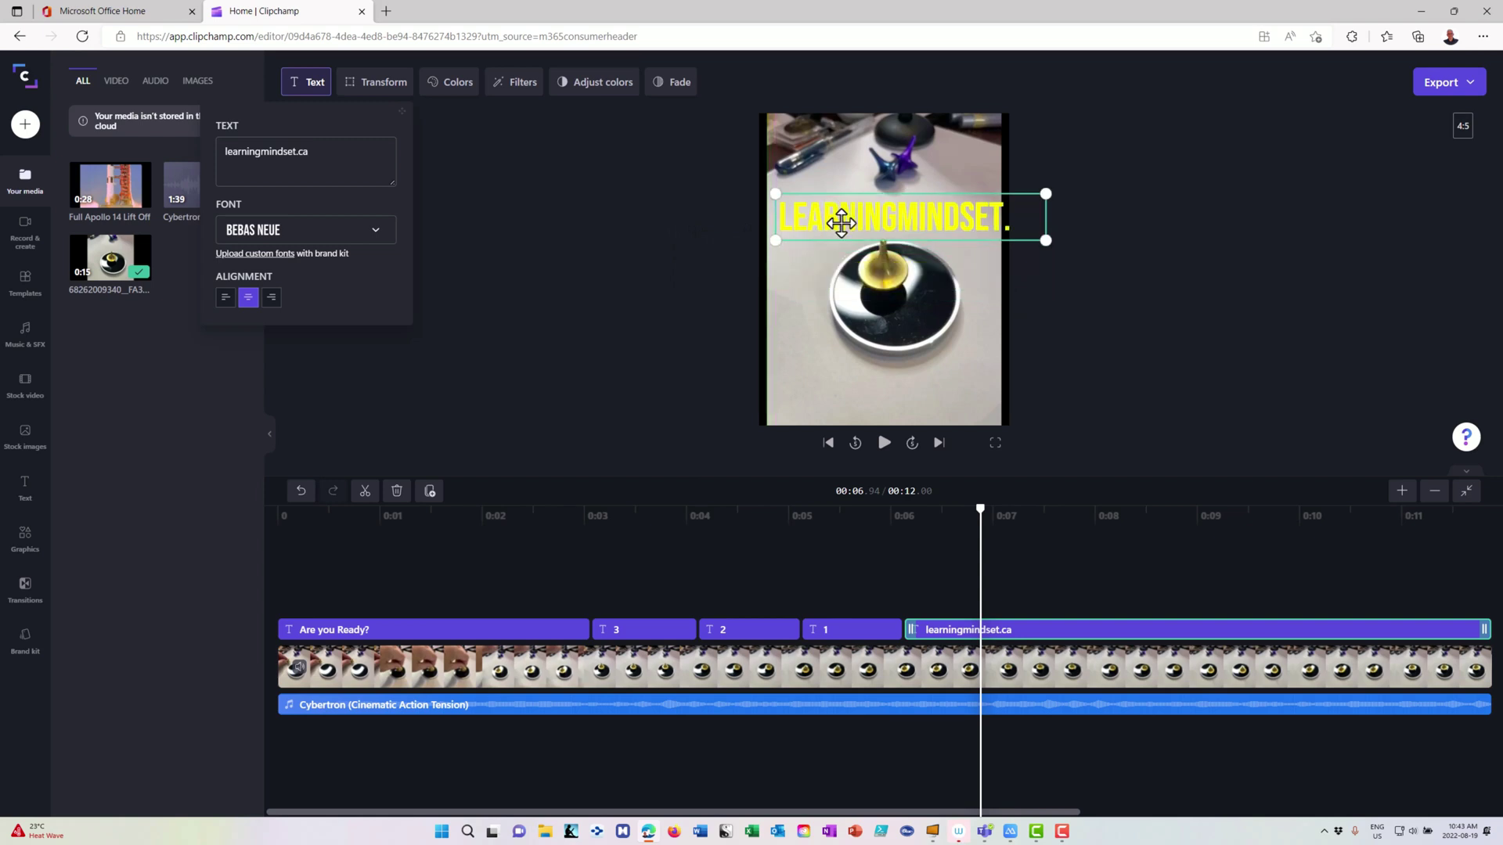
drag(1046, 241, 940, 224)
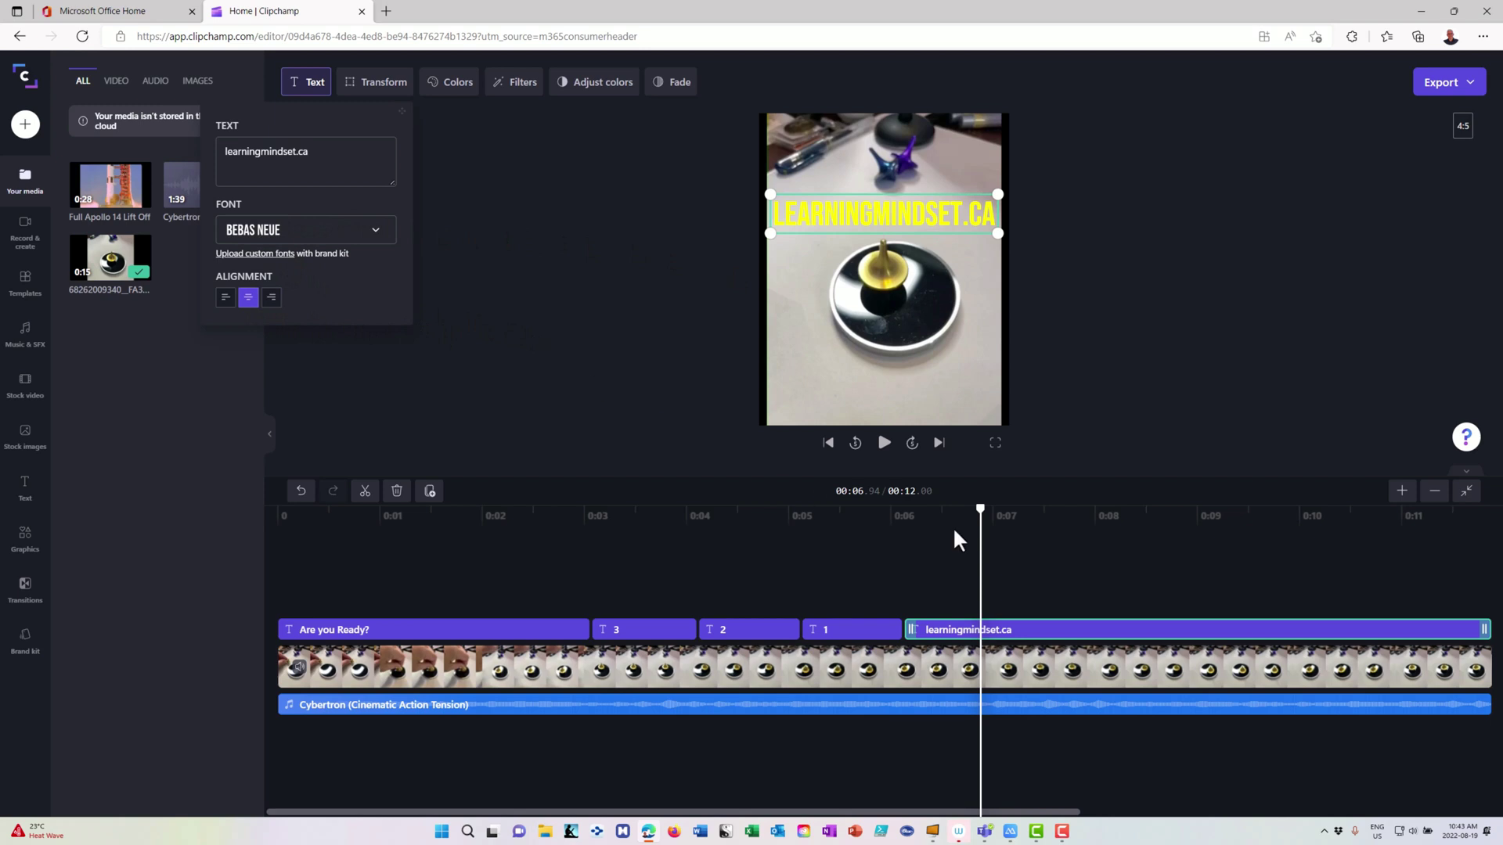
drag(980, 510, 255, 514)
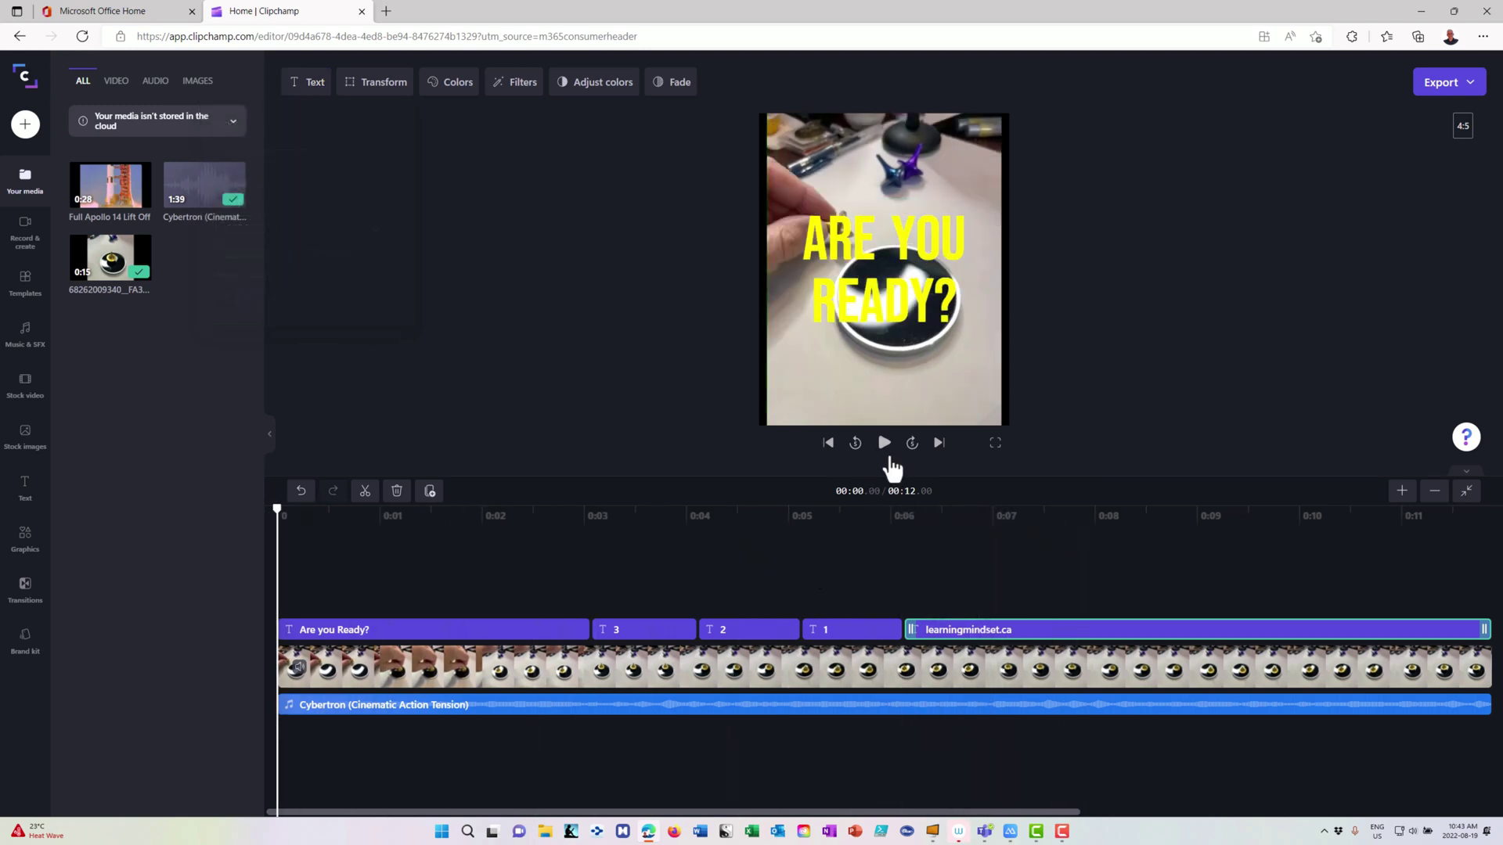
click(885, 445)
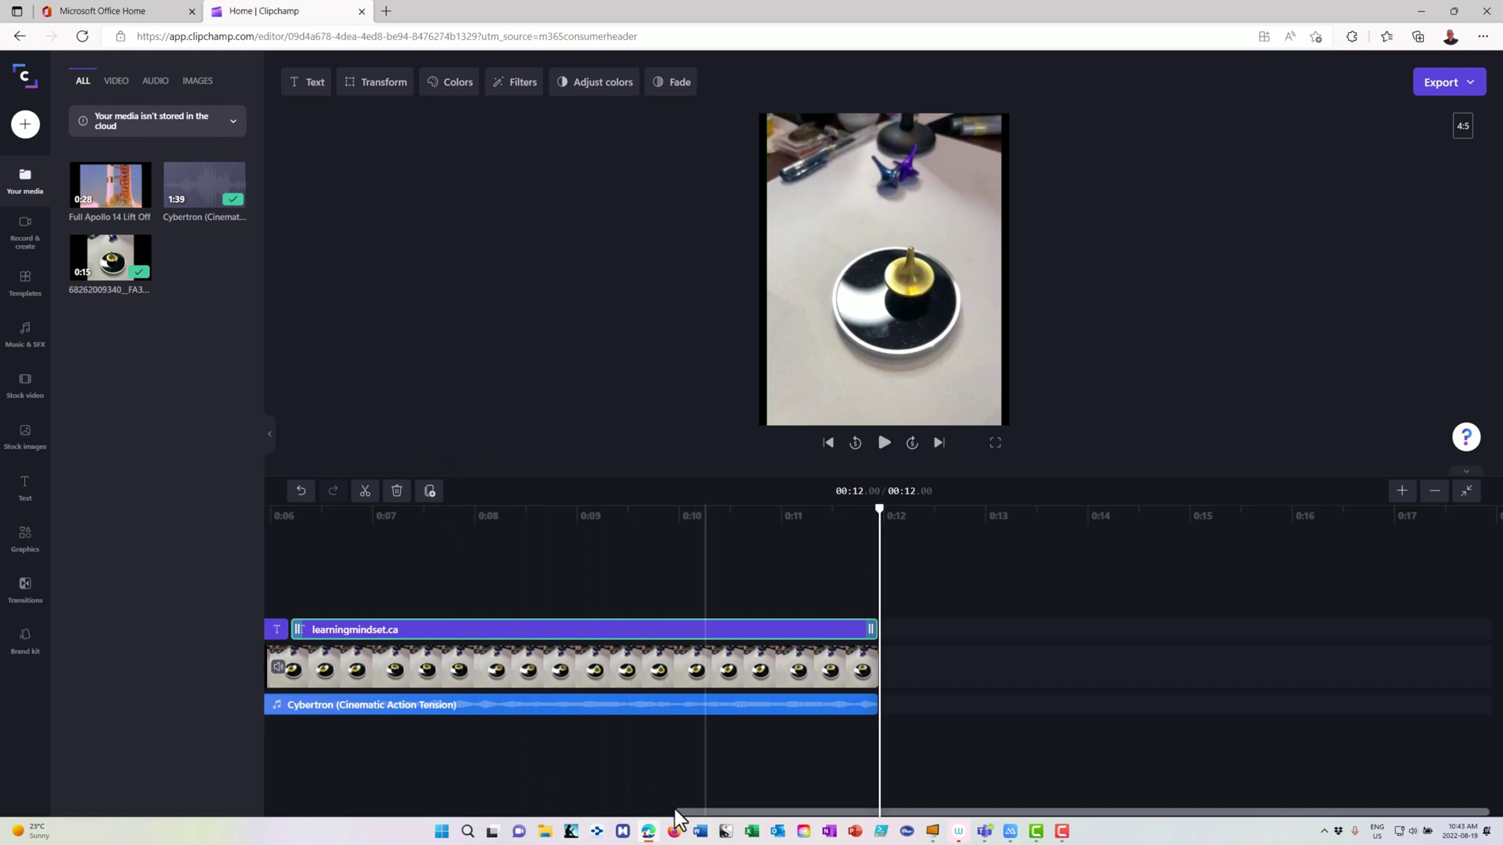
drag(678, 814, 279, 796)
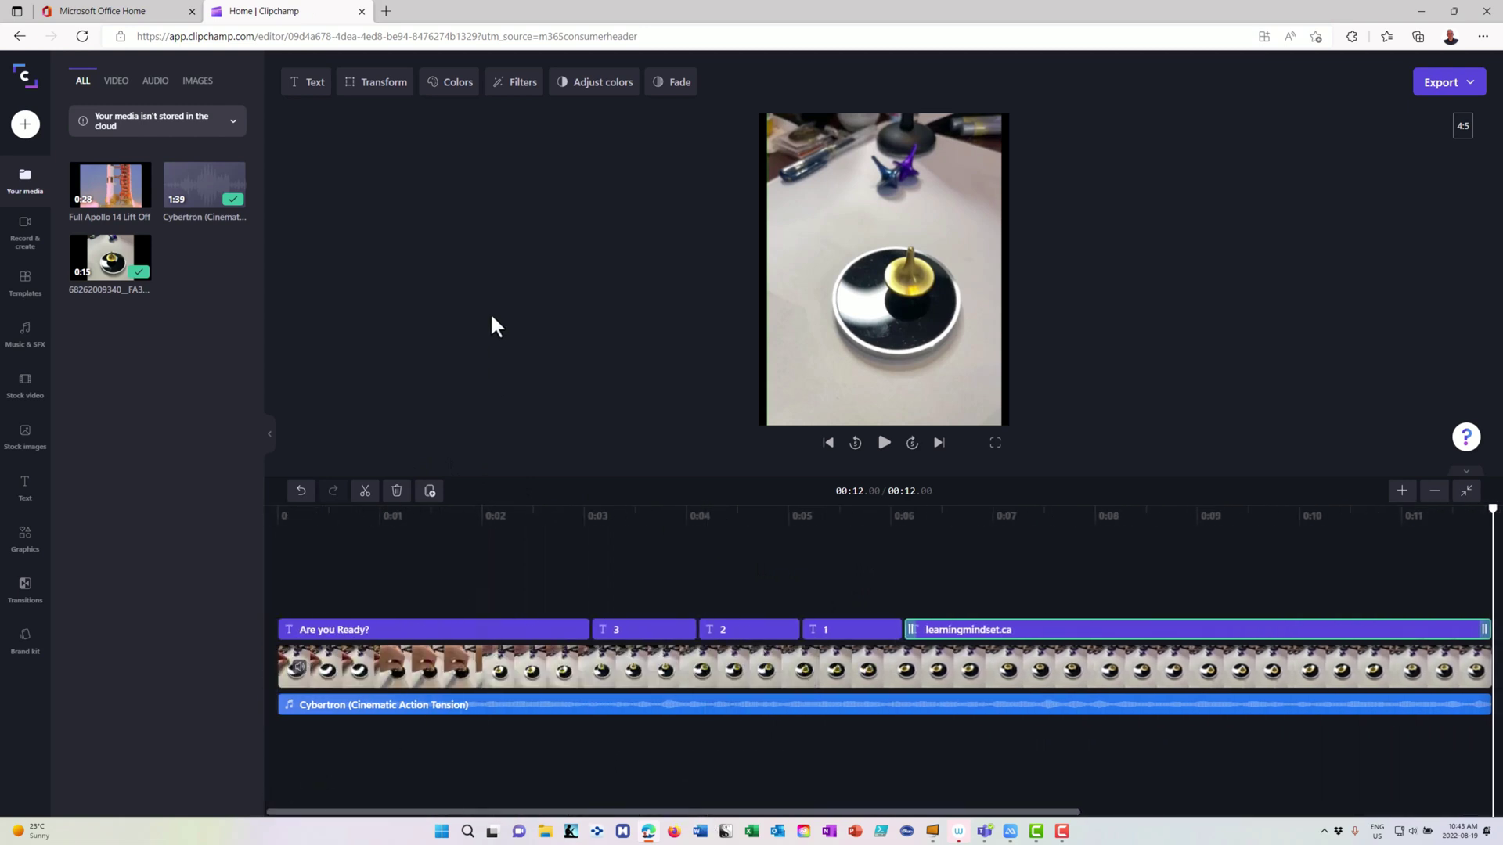
click(1476, 90)
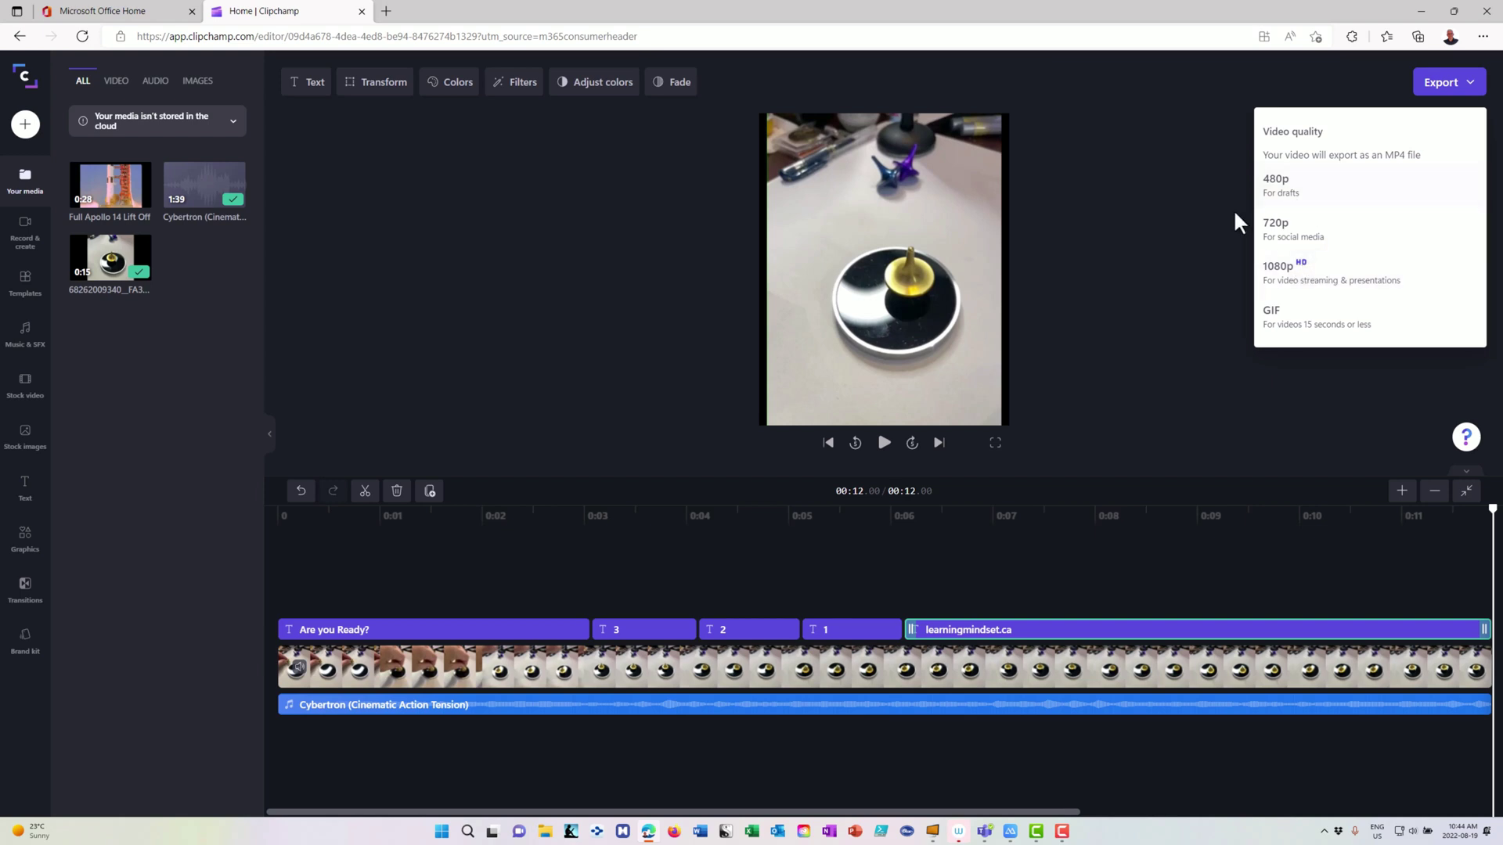
Export the video at 1080p and rename its title to 'Are You Ready'.
click(1289, 283)
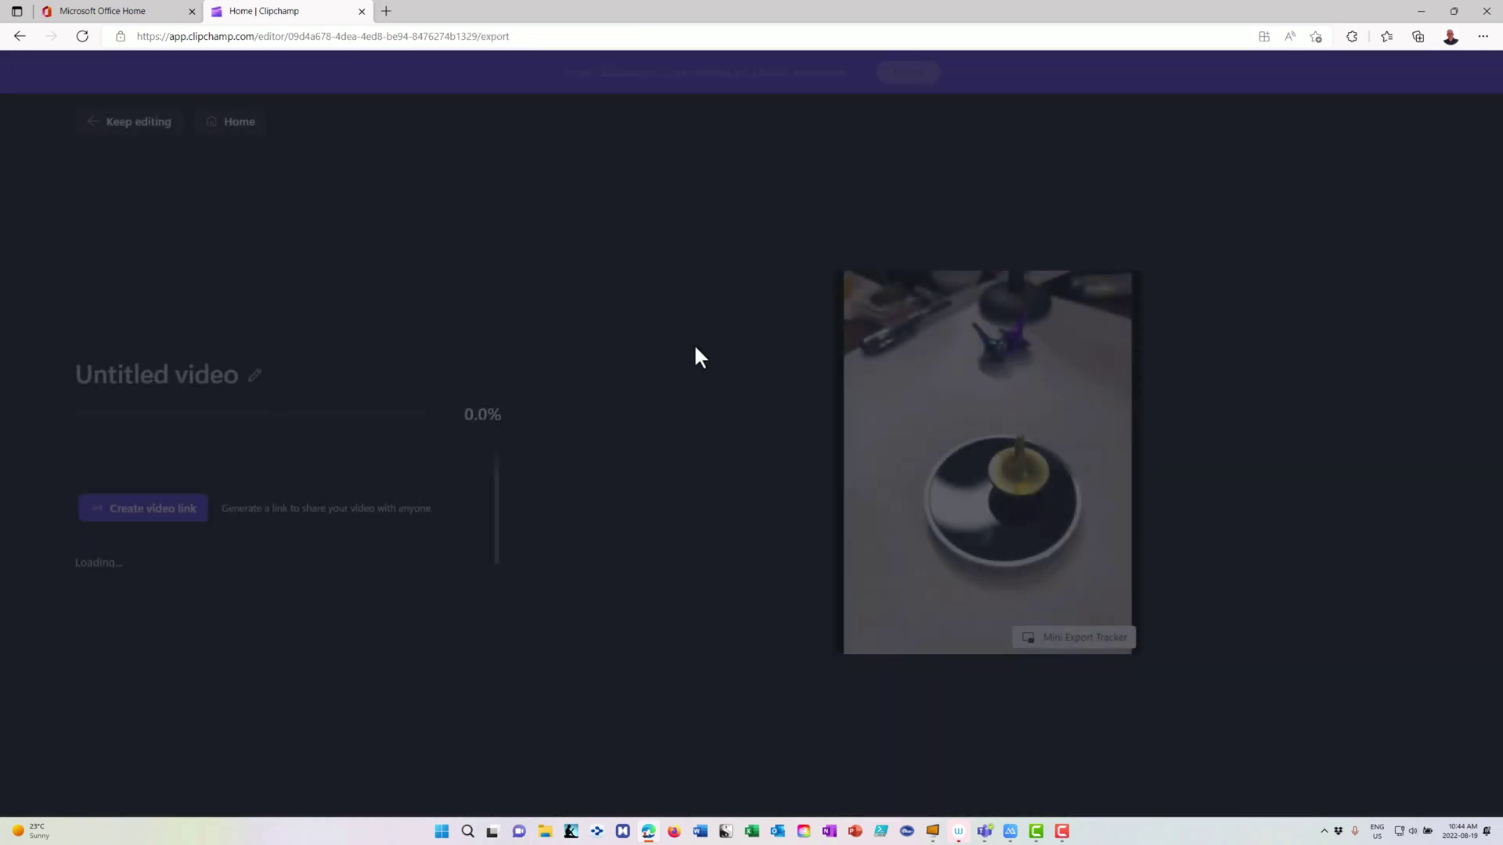
click(254, 375)
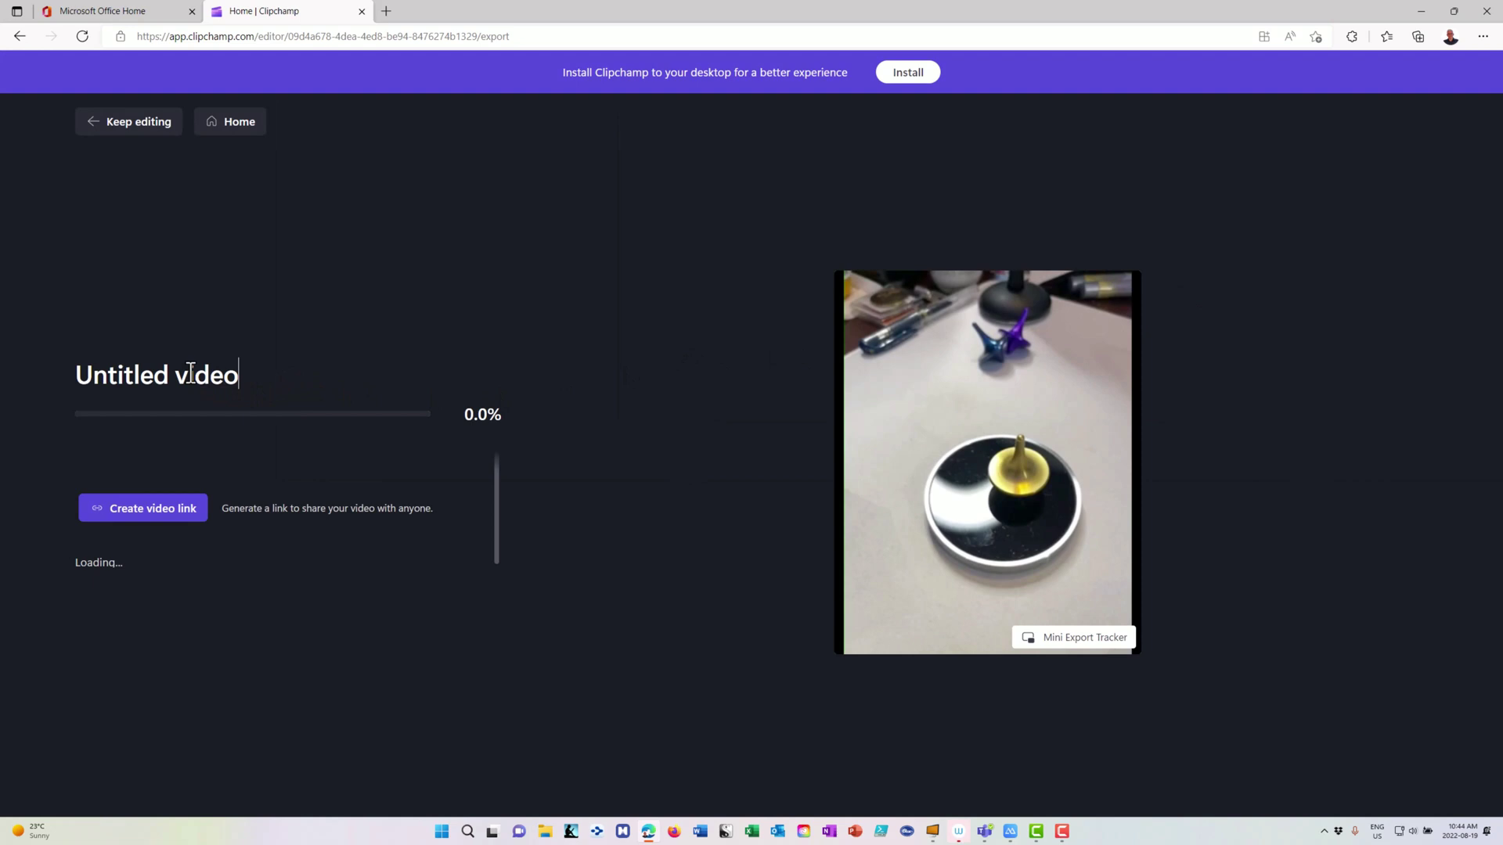
double_click(190, 373)
key(BackSpace)
key(BackSpace)
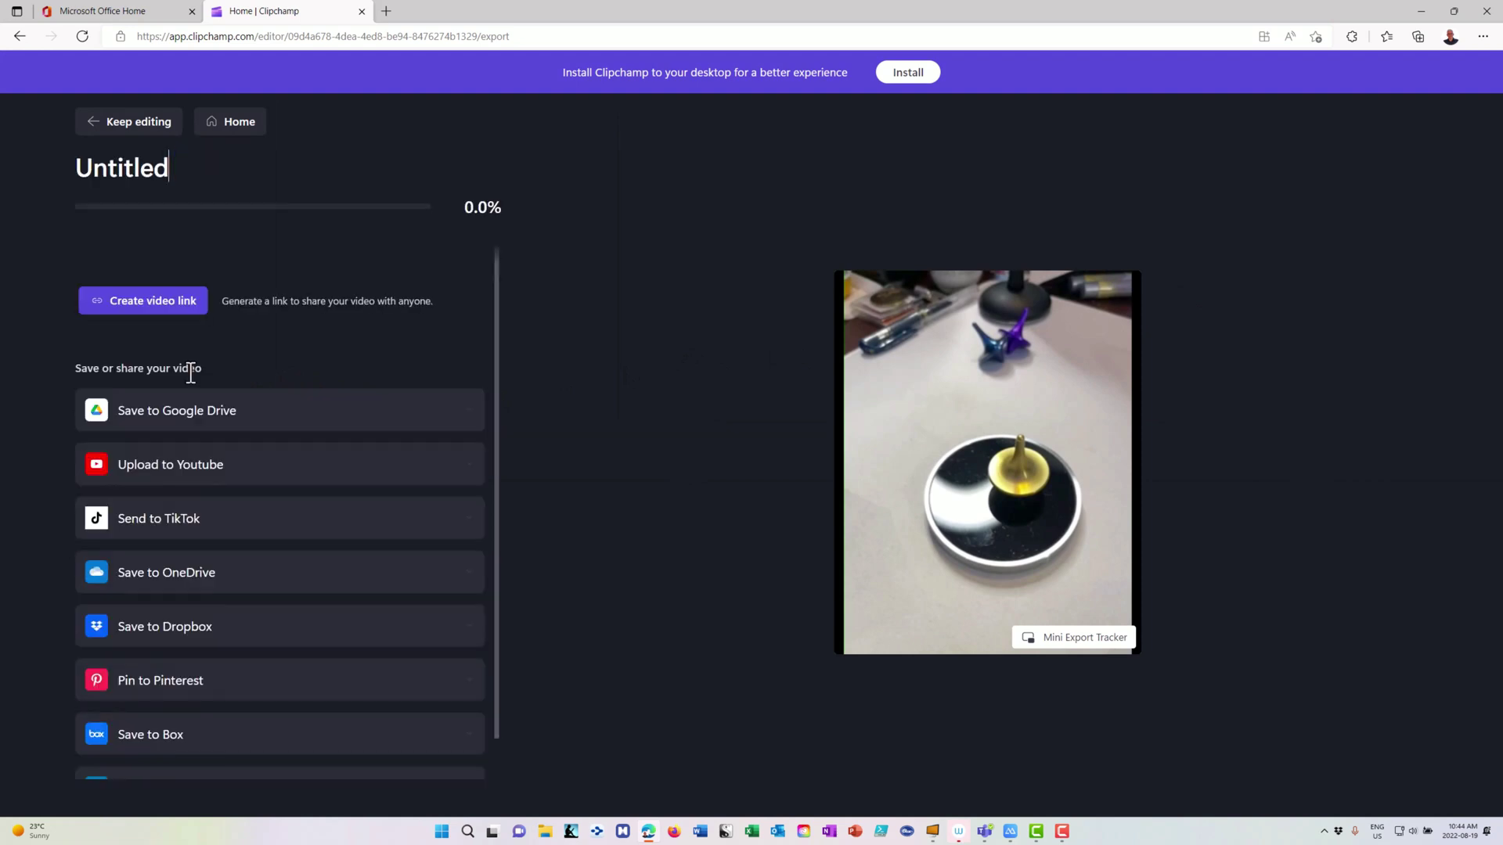
key(Return)
click(185, 168)
key(BackSpace)
key(BackSpace)
key(BackSpace)
key(BackSpace)
key(BackSpace)
key(BackSpace)
key(BackSpace)
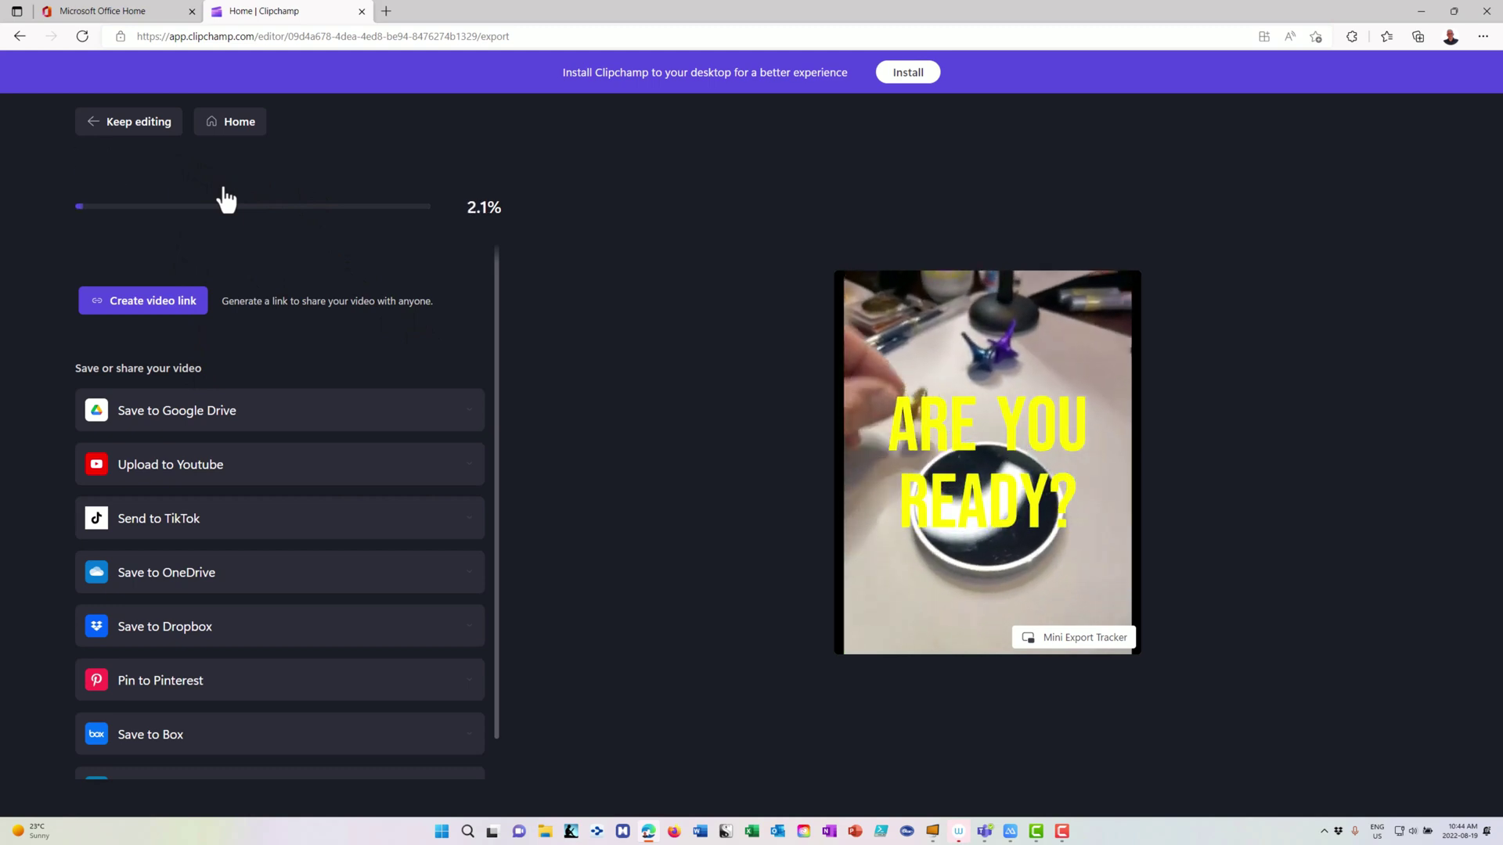
text(Are You Ready)
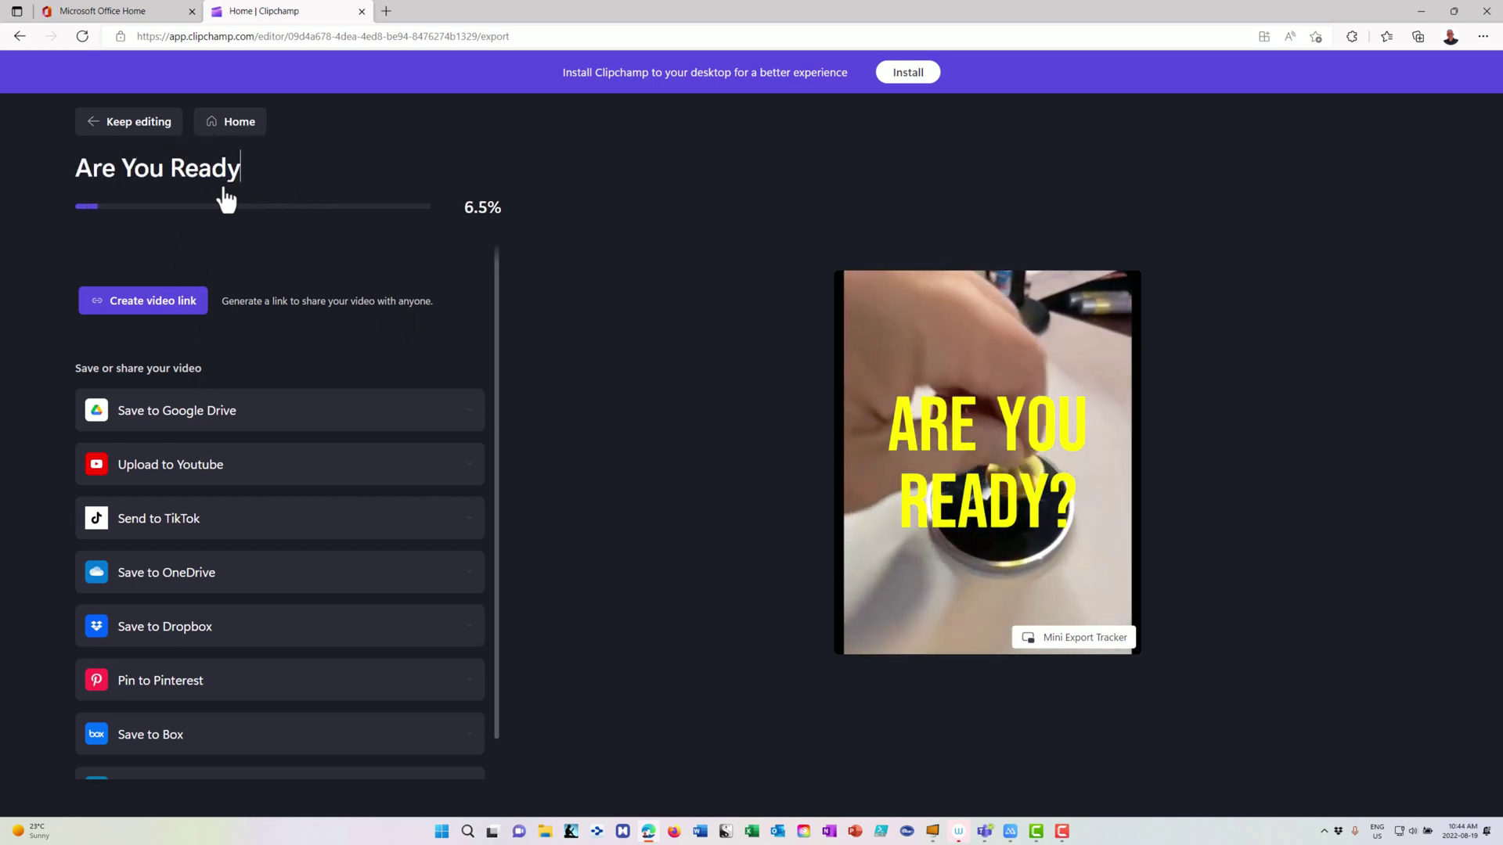
key(Return)
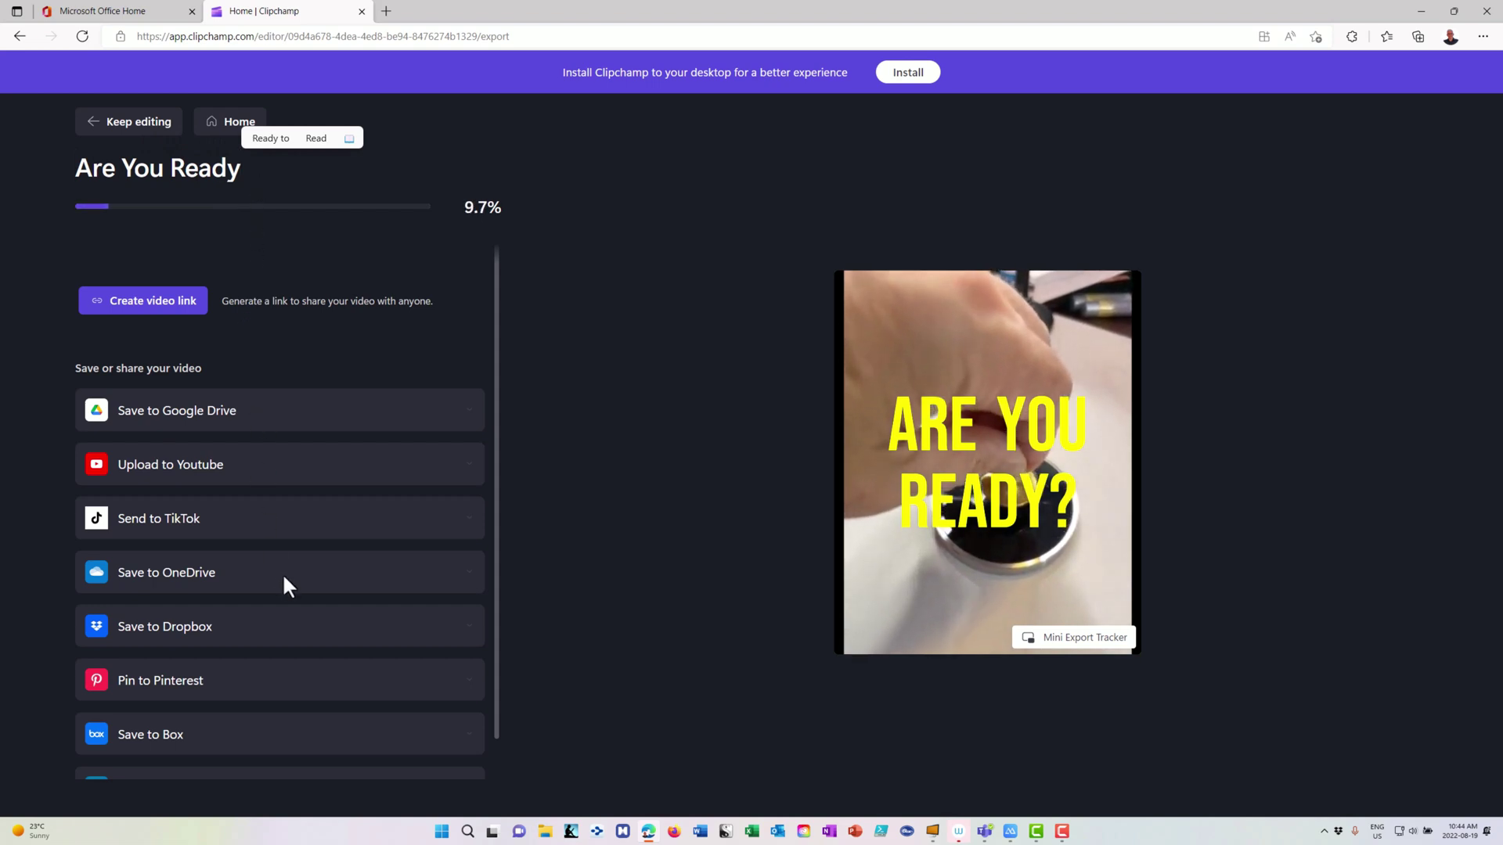
Save the export to the computer and open the downloaded Are You Ready.mp4.
scroll(284, 578, down, 1)
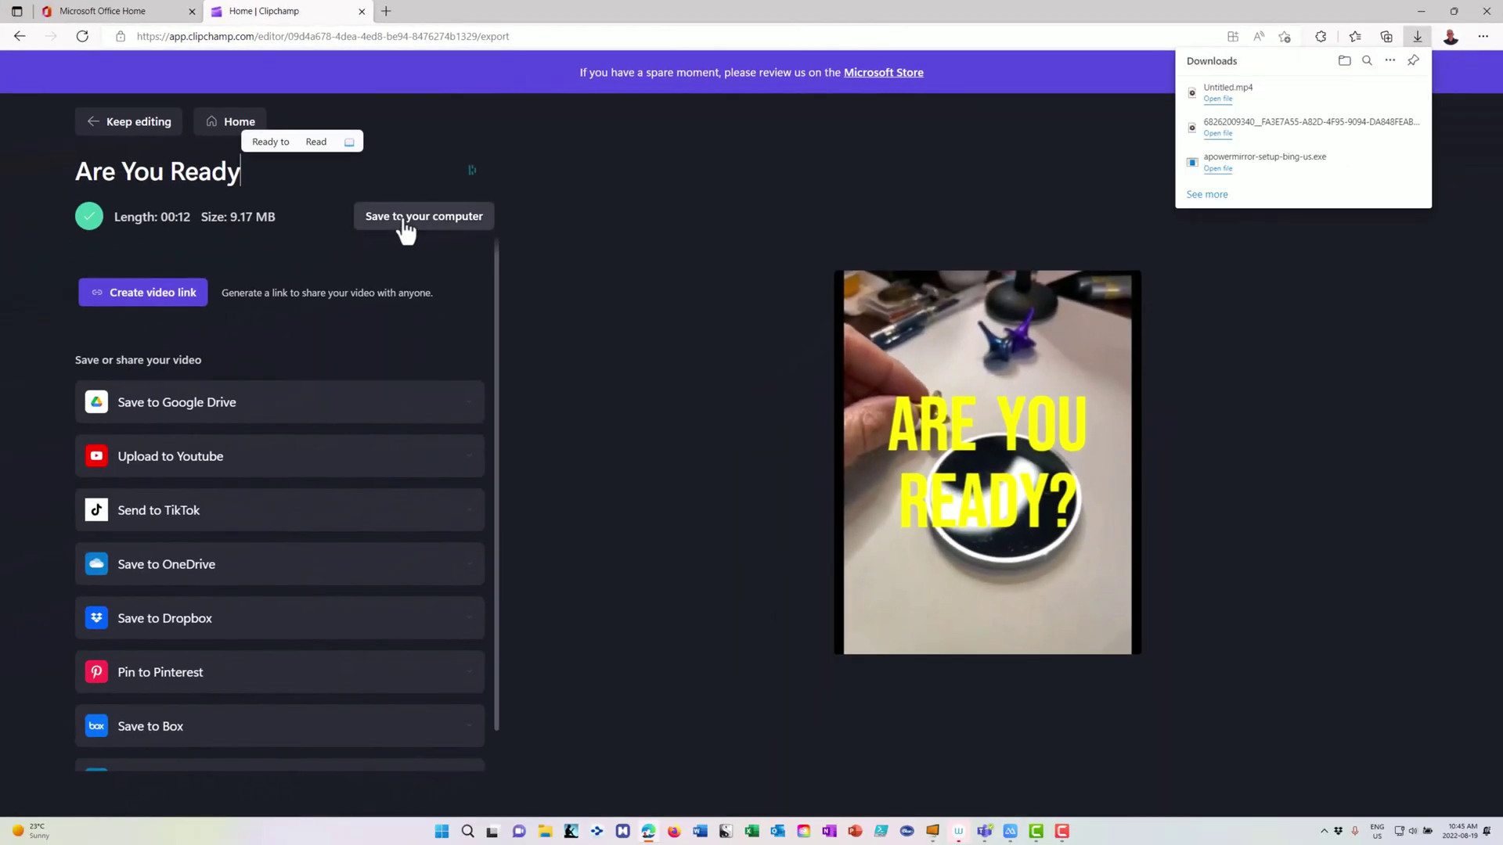
click(405, 227)
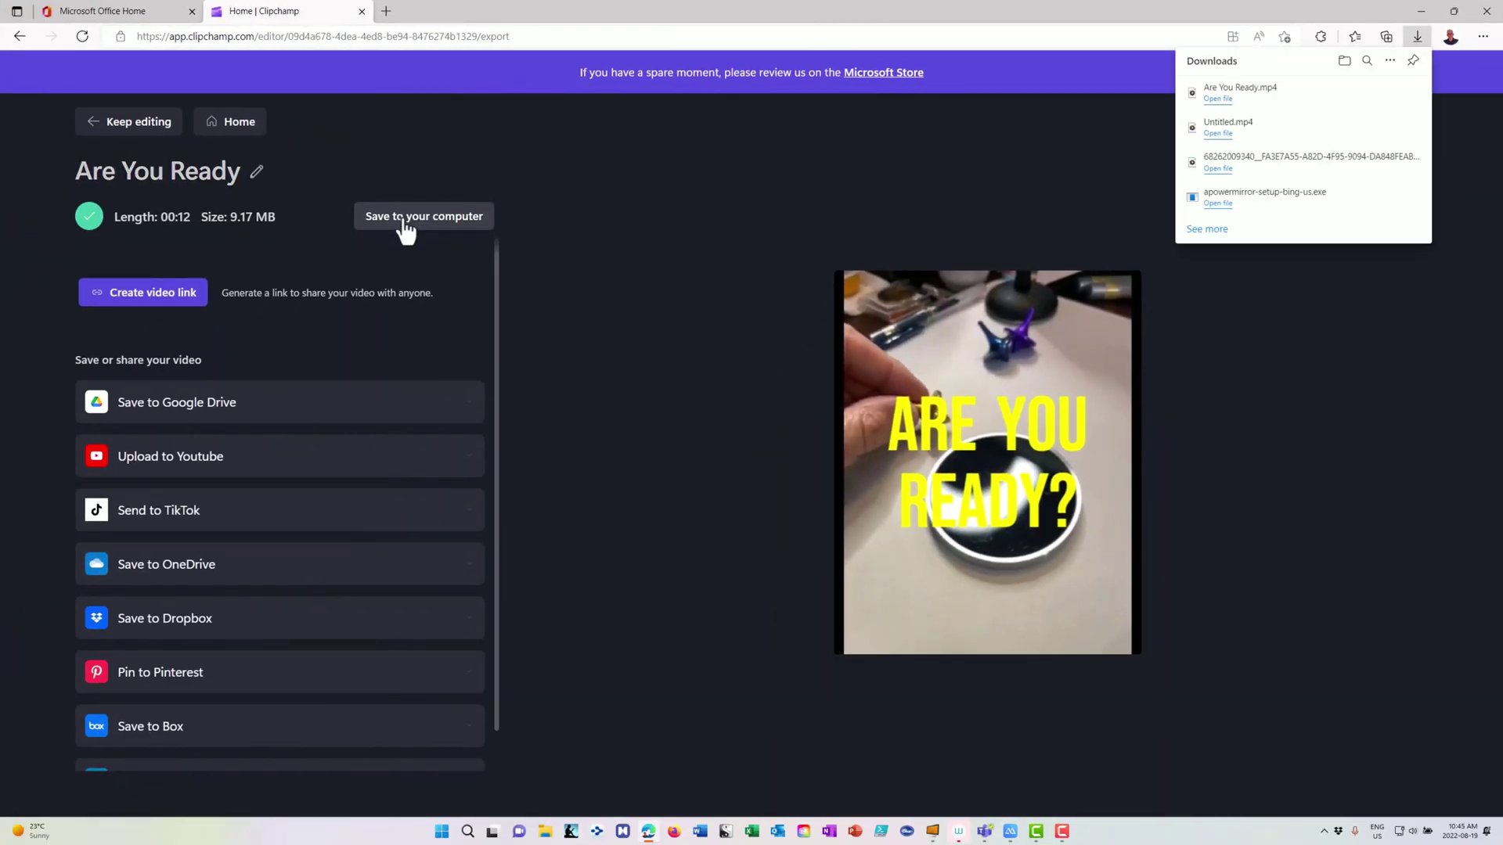
click(1218, 100)
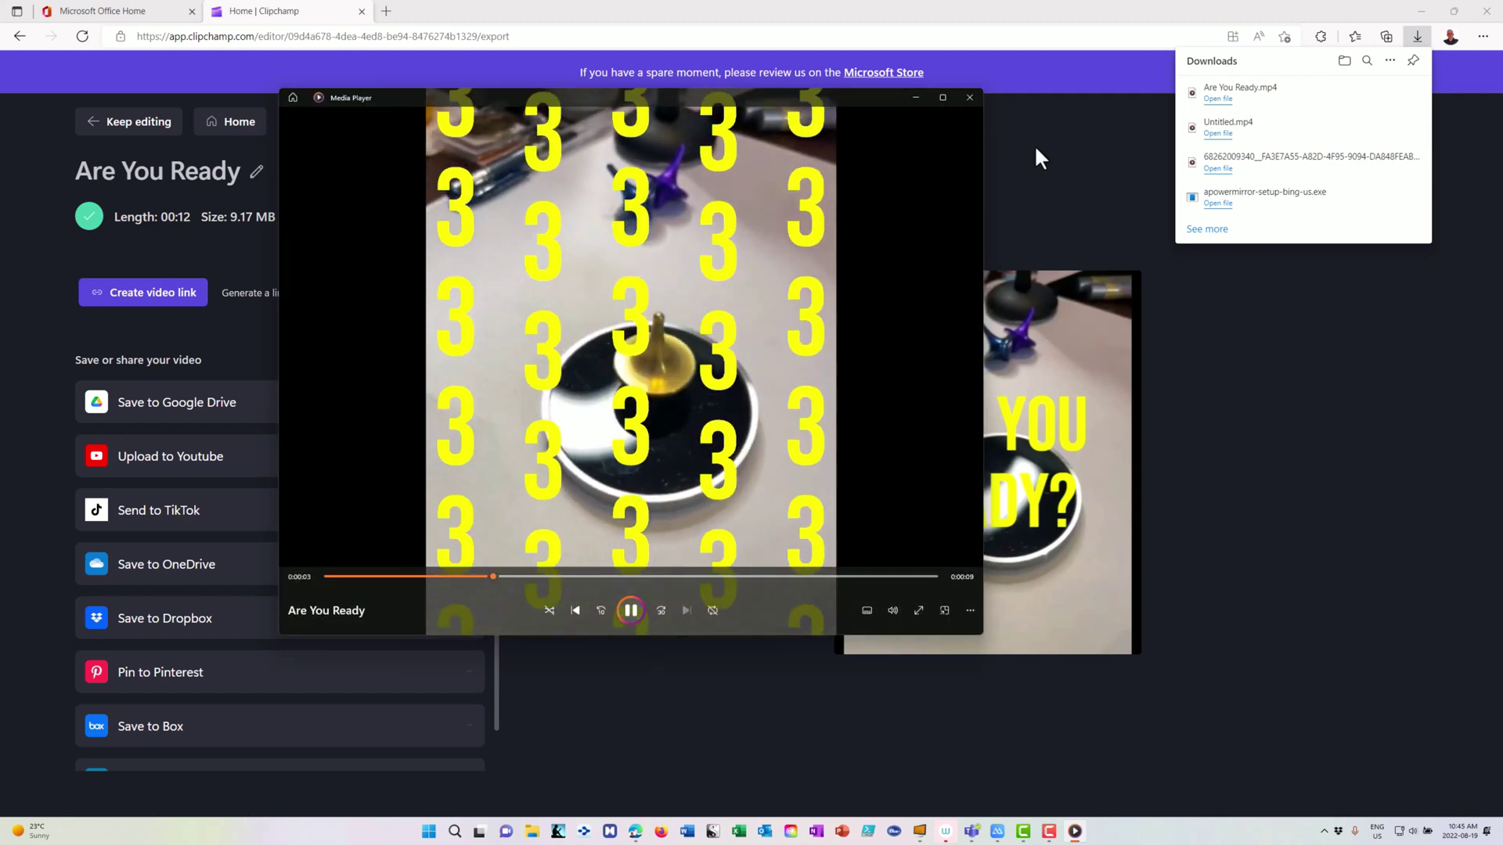
click(969, 97)
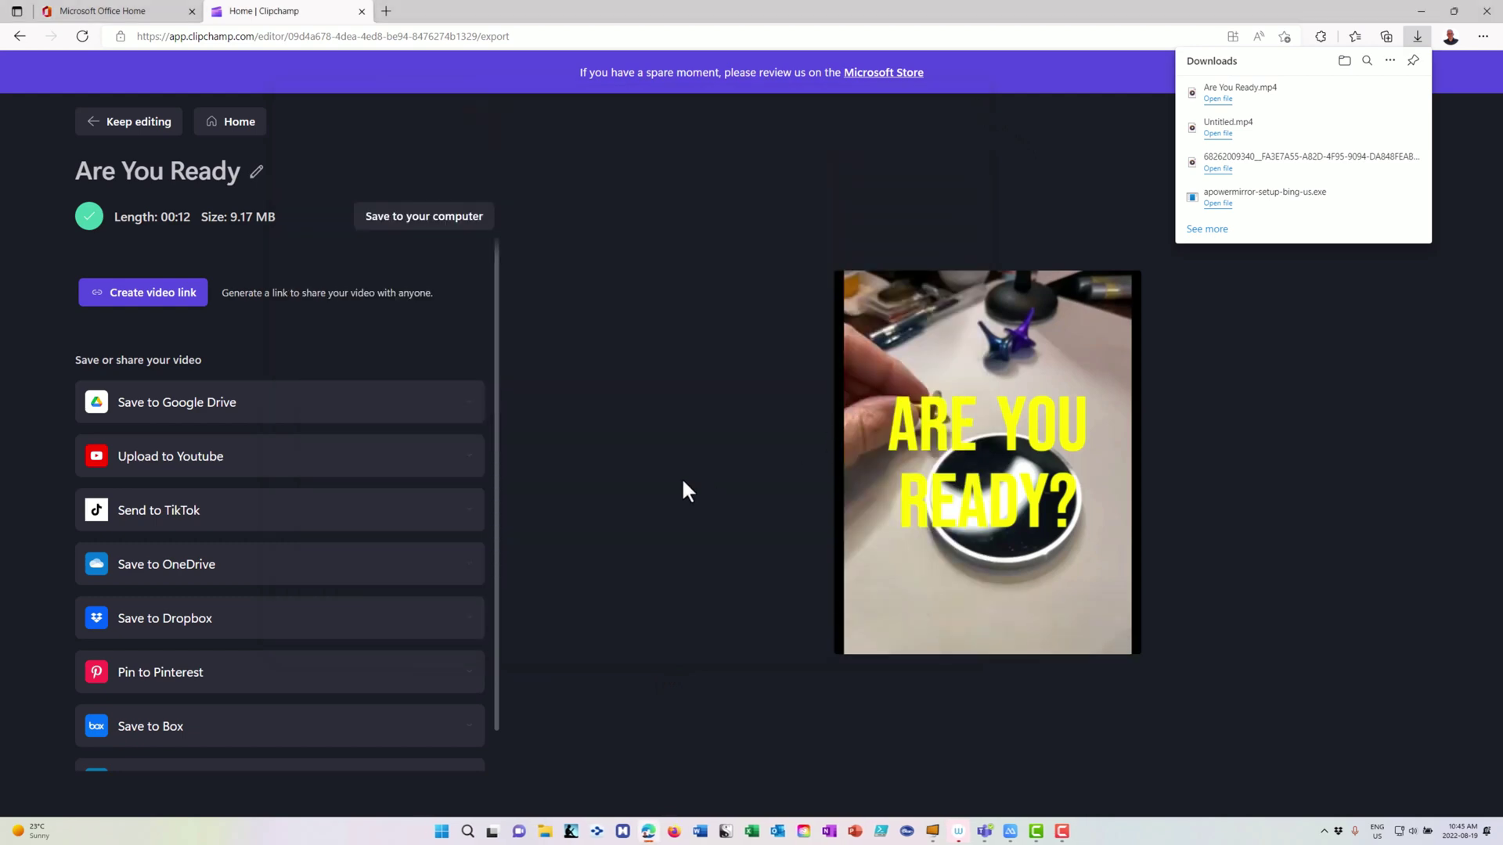
Go back to the Clipchamp home page and advance the template carousel two times.
click(239, 127)
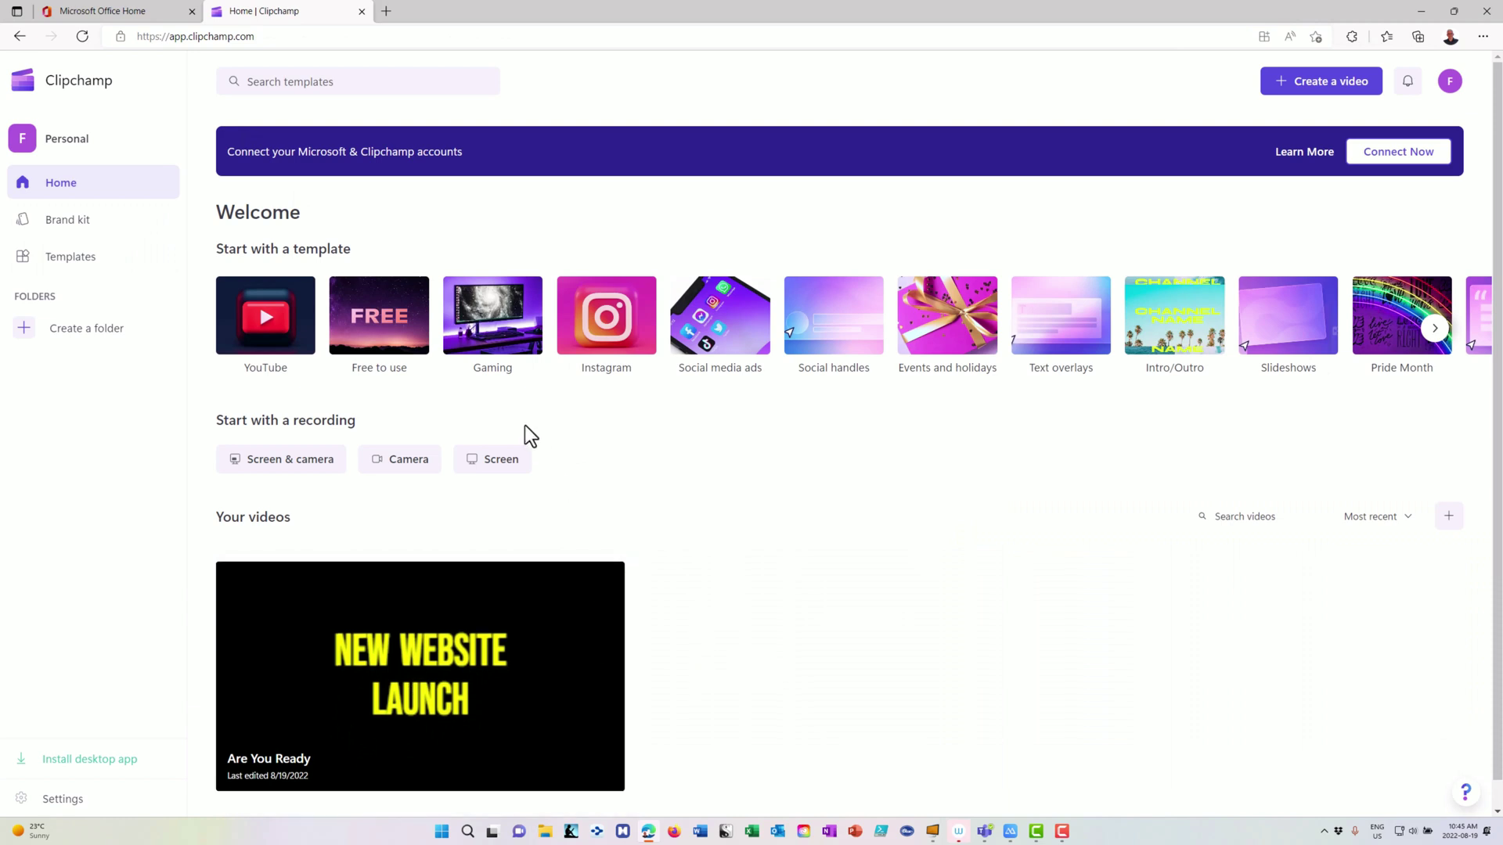
click(1434, 329)
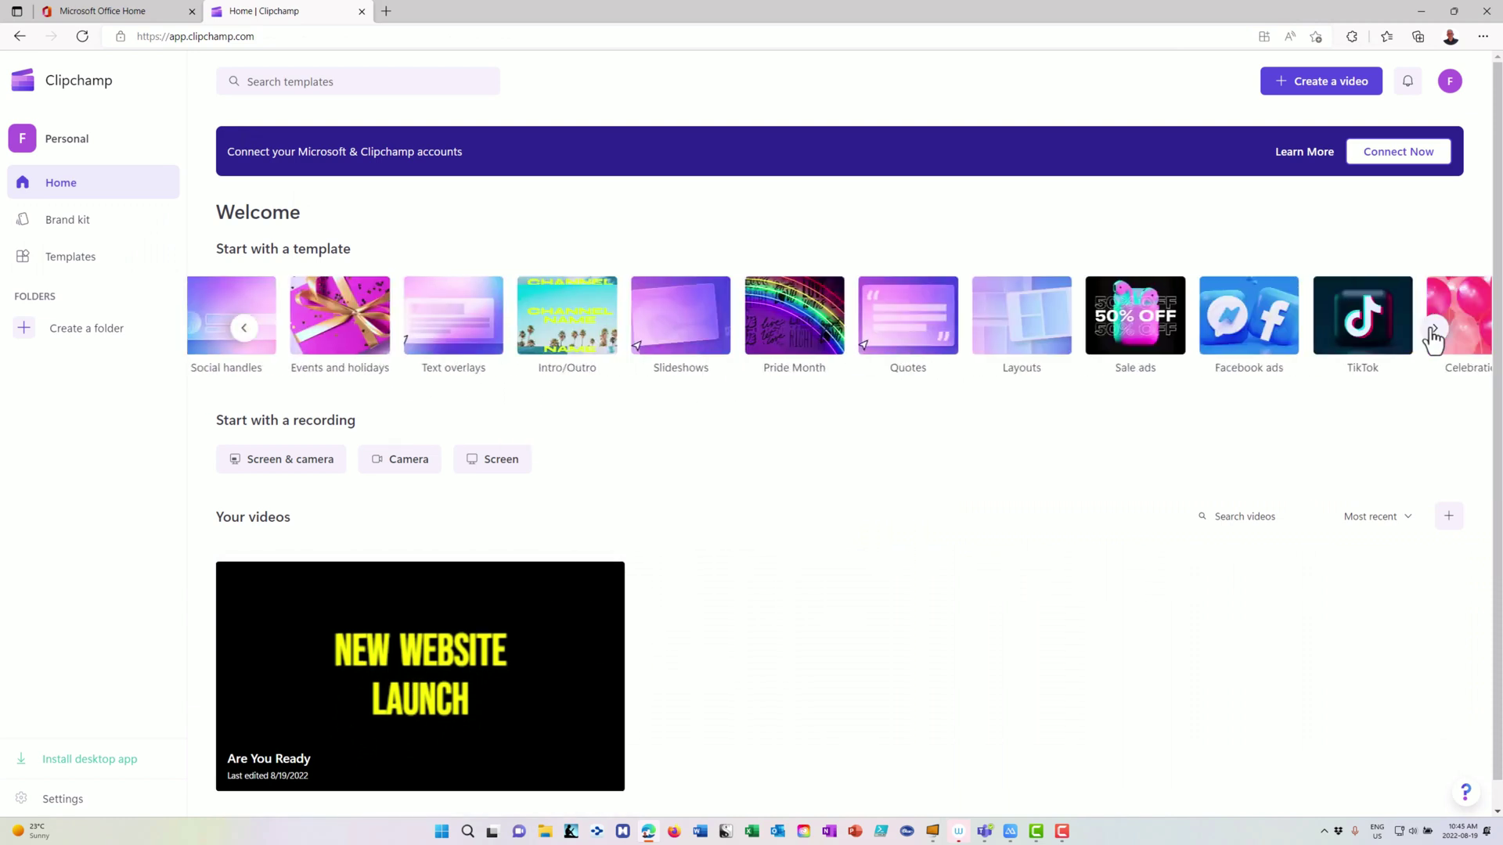
click(1434, 329)
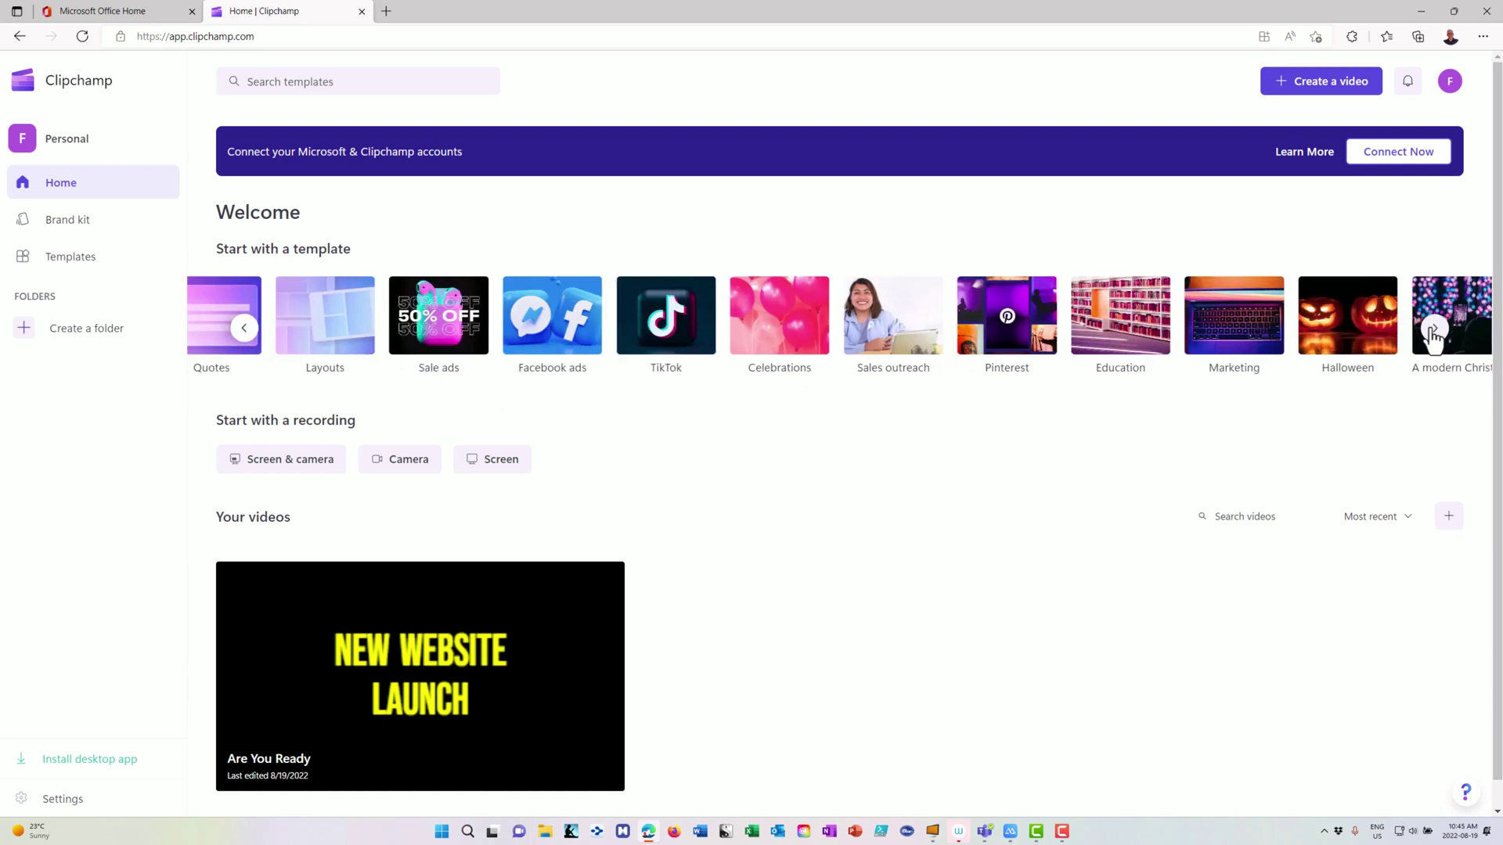